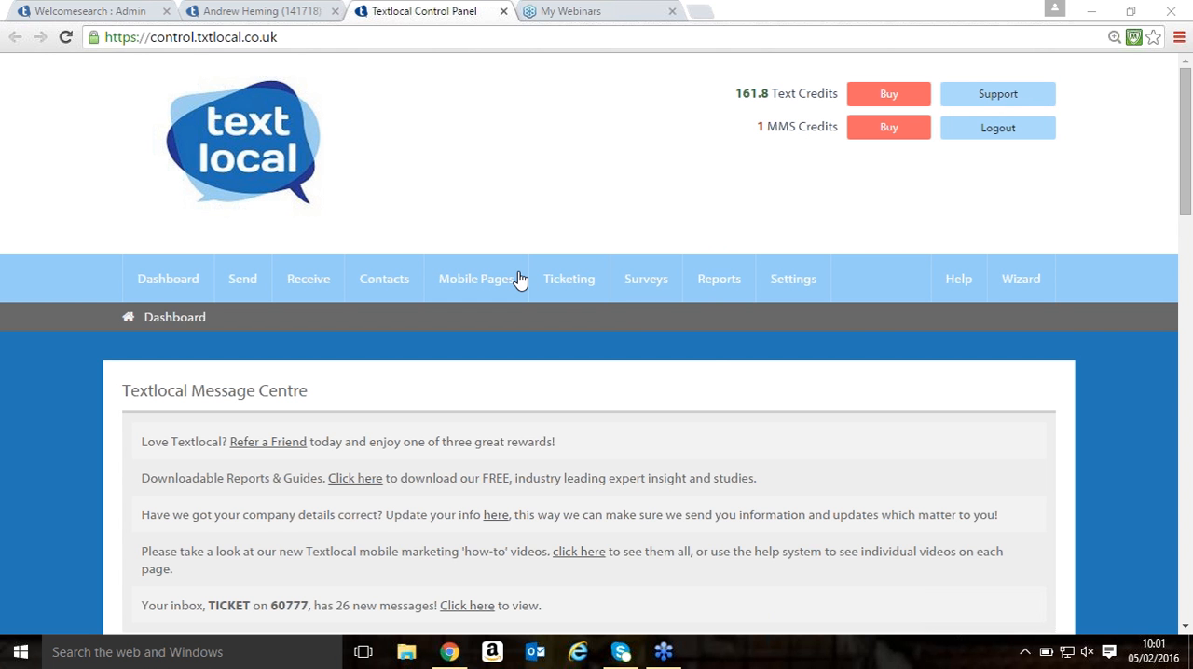
- Look over the dashboard, including the Message Centre notices and the 30 day total stats
{"action": "mouse_move", "coordinate": [519, 280]}
{"action": "scroll", "coordinate": [392, 222], "scroll_direction": "down", "scroll_amount": 2}
{"action": "scroll", "coordinate": [362, 233], "scroll_direction": "up", "scroll_amount": 1}
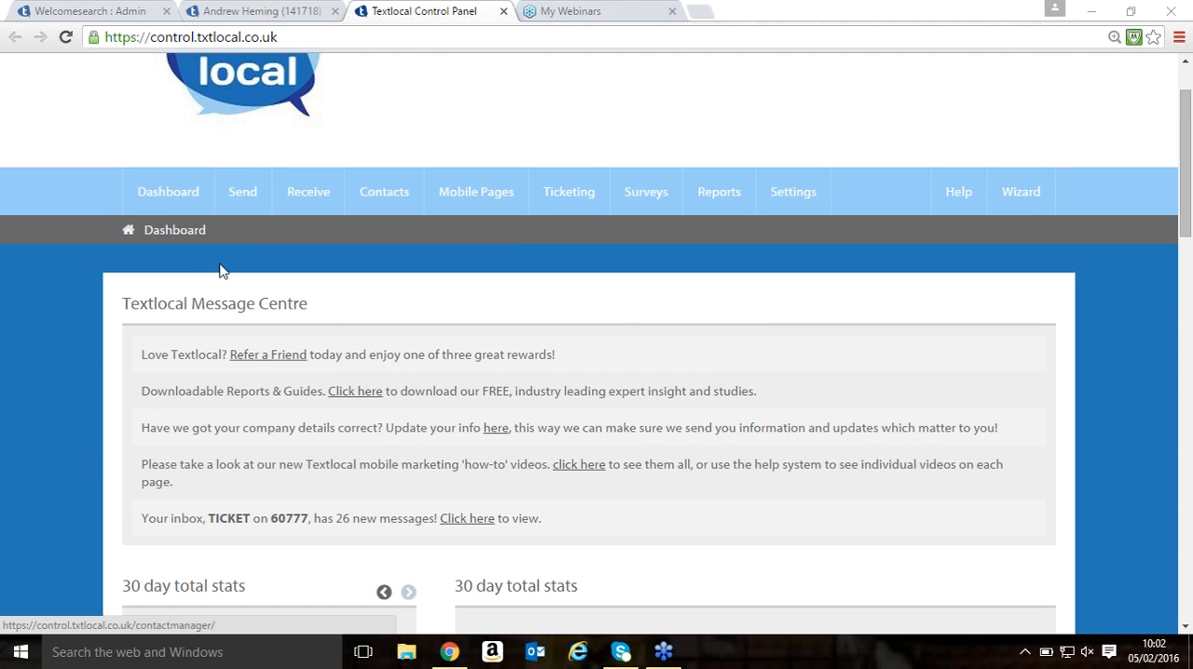
{"action": "scroll", "coordinate": [152, 298], "scroll_direction": "down", "scroll_amount": 2}
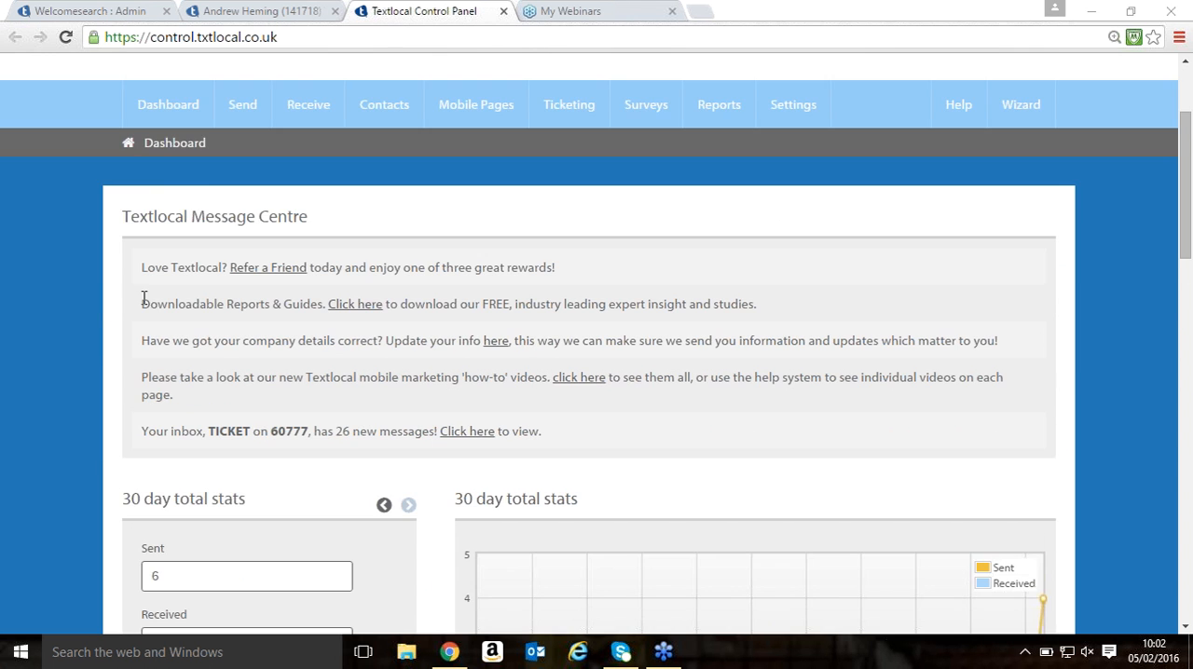
{"action": "scroll", "coordinate": [154, 308], "scroll_direction": "down", "scroll_amount": 1}
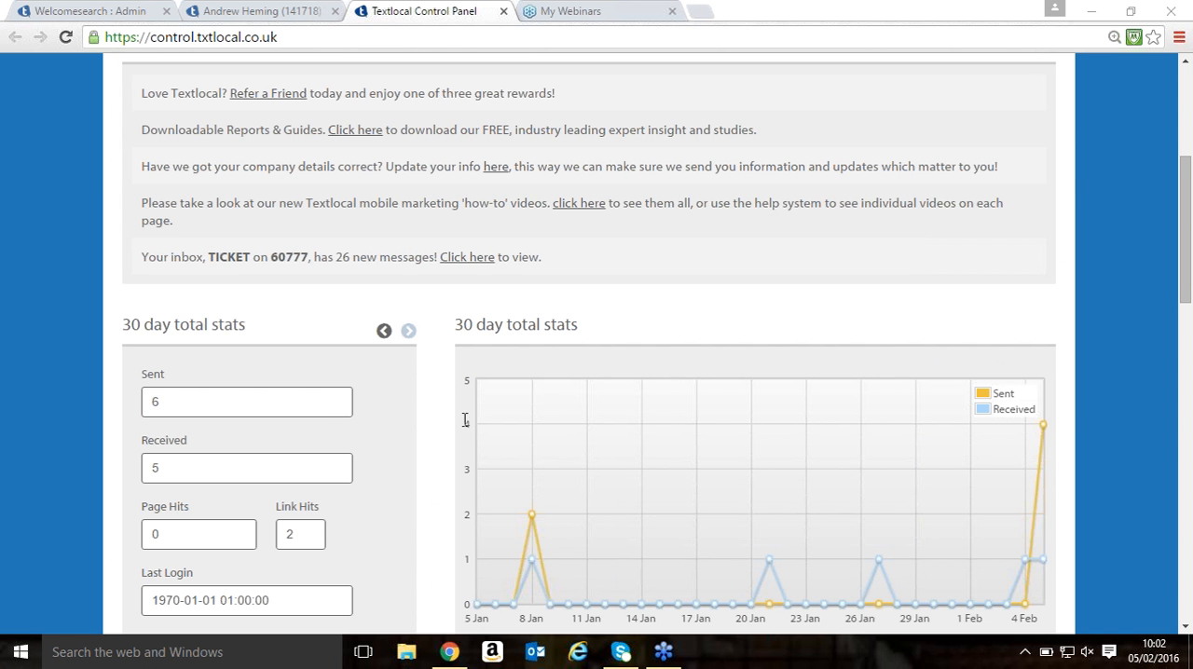
{"action": "scroll", "coordinate": [538, 440], "scroll_direction": "up", "scroll_amount": 2}
{"action": "scroll", "coordinate": [539, 439], "scroll_direction": "up", "scroll_amount": 1}
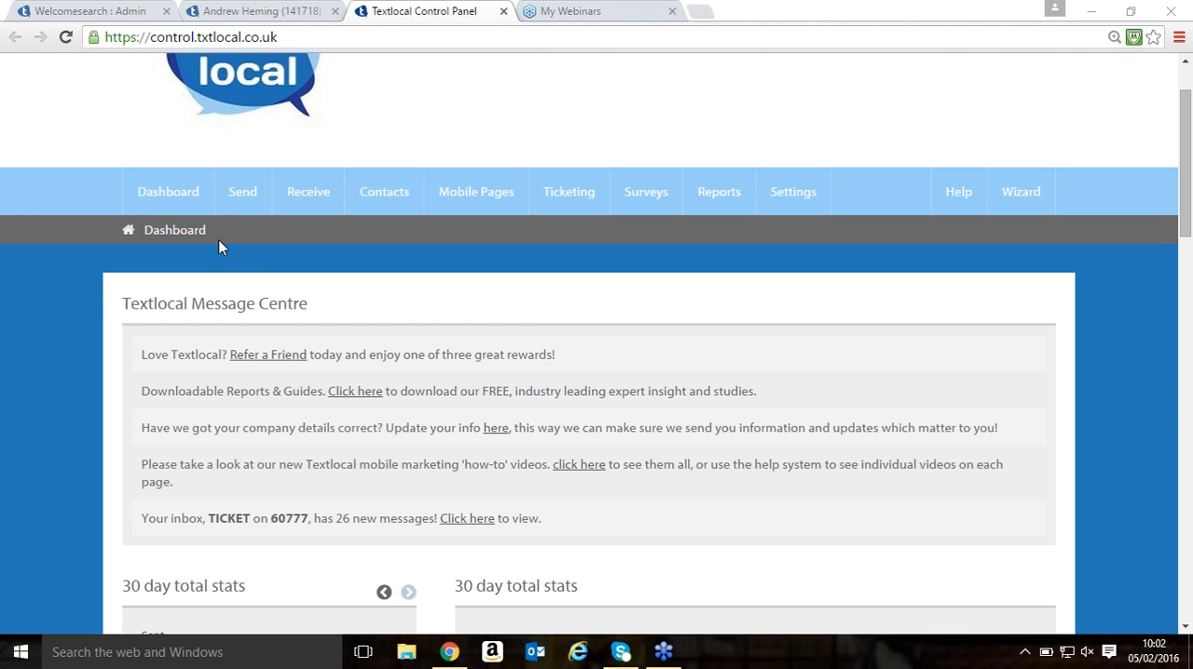
- Open the form for creating a new contact group
{"action": "mouse_move", "coordinate": [296, 204]}
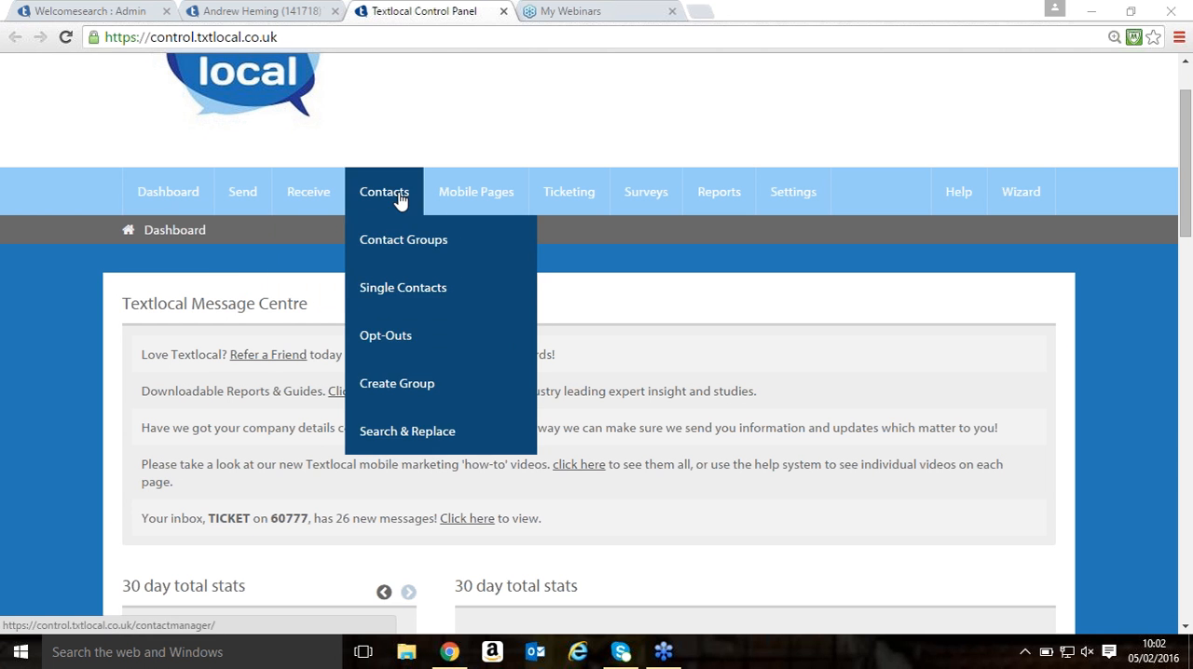
{"action": "mouse_move", "coordinate": [361, 201]}
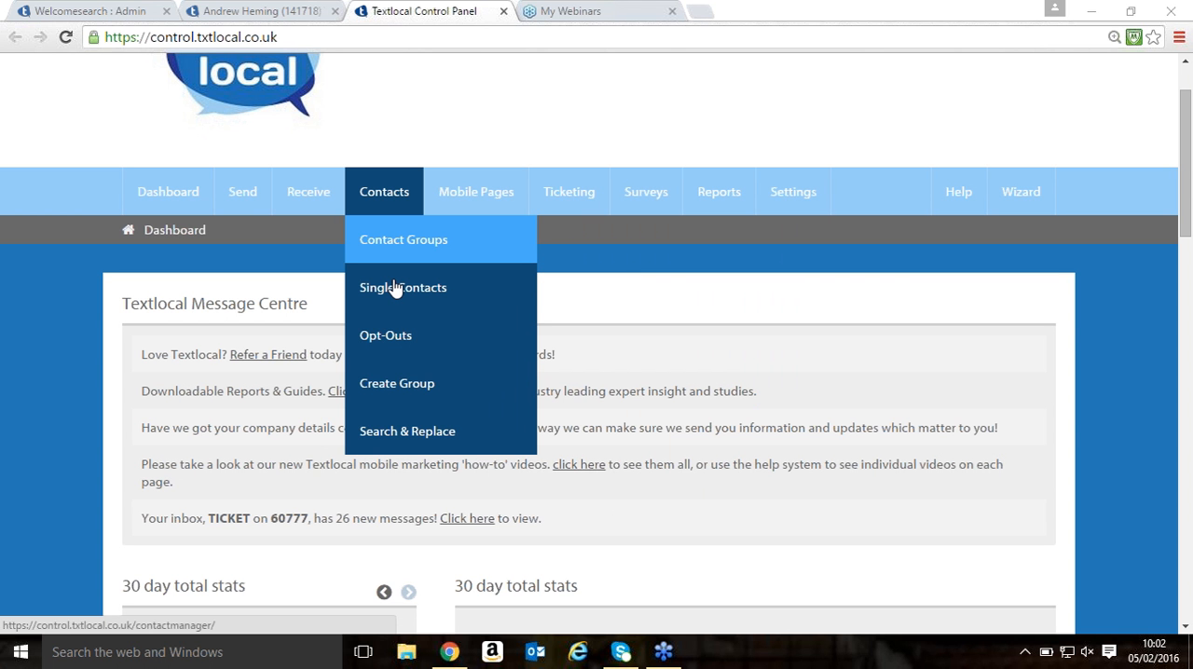
{"action": "left_click", "coordinate": [399, 383]}
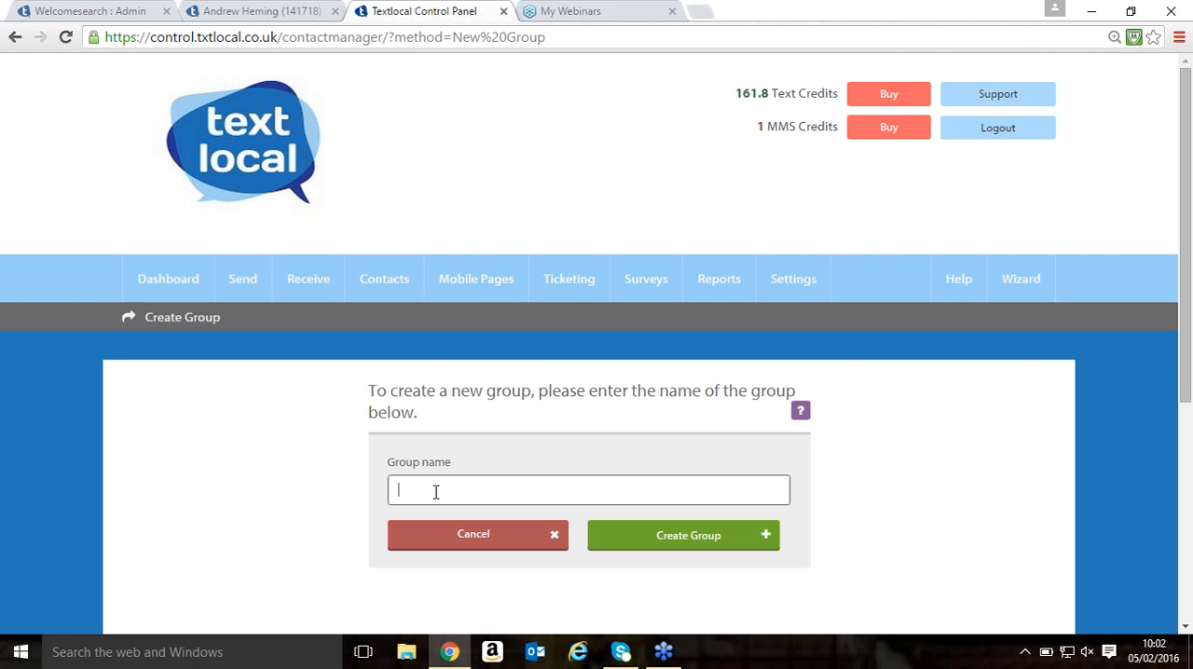
- Open the Test group from the contact groups list and look over its contact management options
{"action": "mouse_move", "coordinate": [384, 279]}
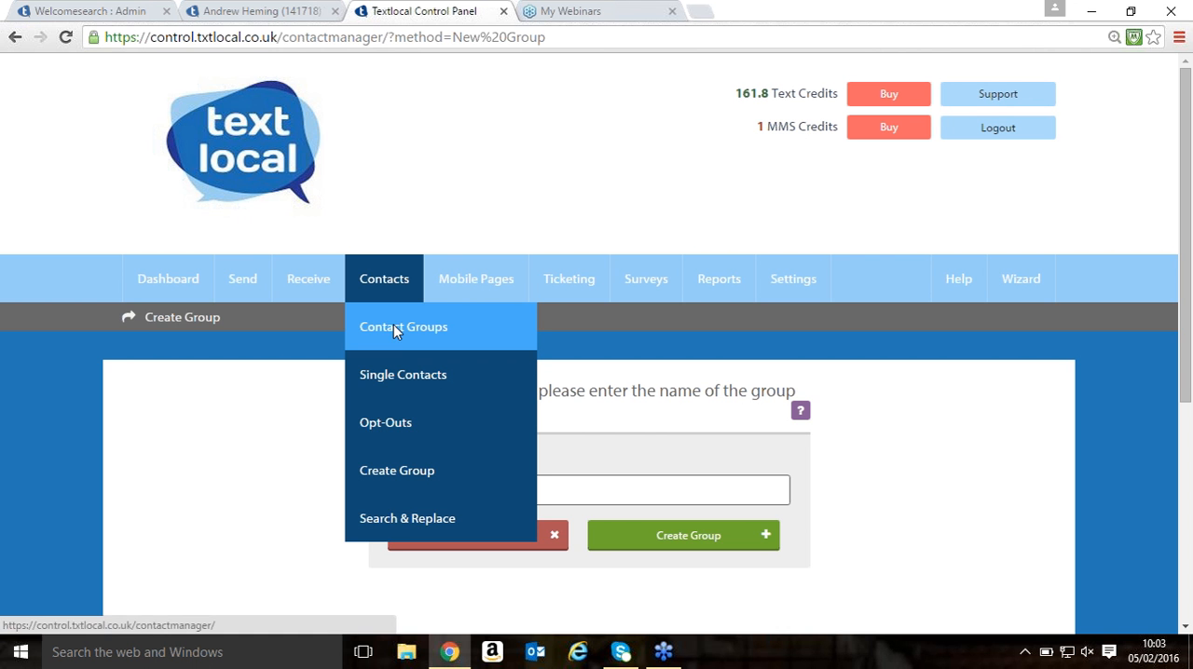
{"action": "left_click", "coordinate": [393, 324]}
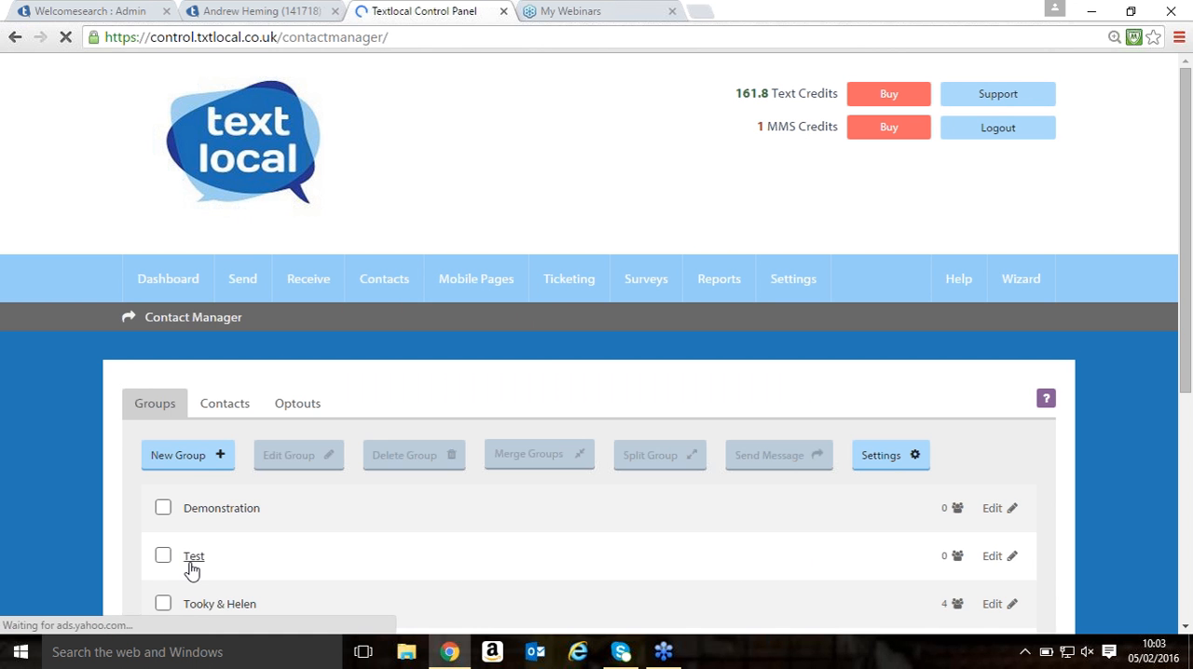
{"action": "left_click", "coordinate": [191, 566]}
{"action": "left_click", "coordinate": [206, 573]}
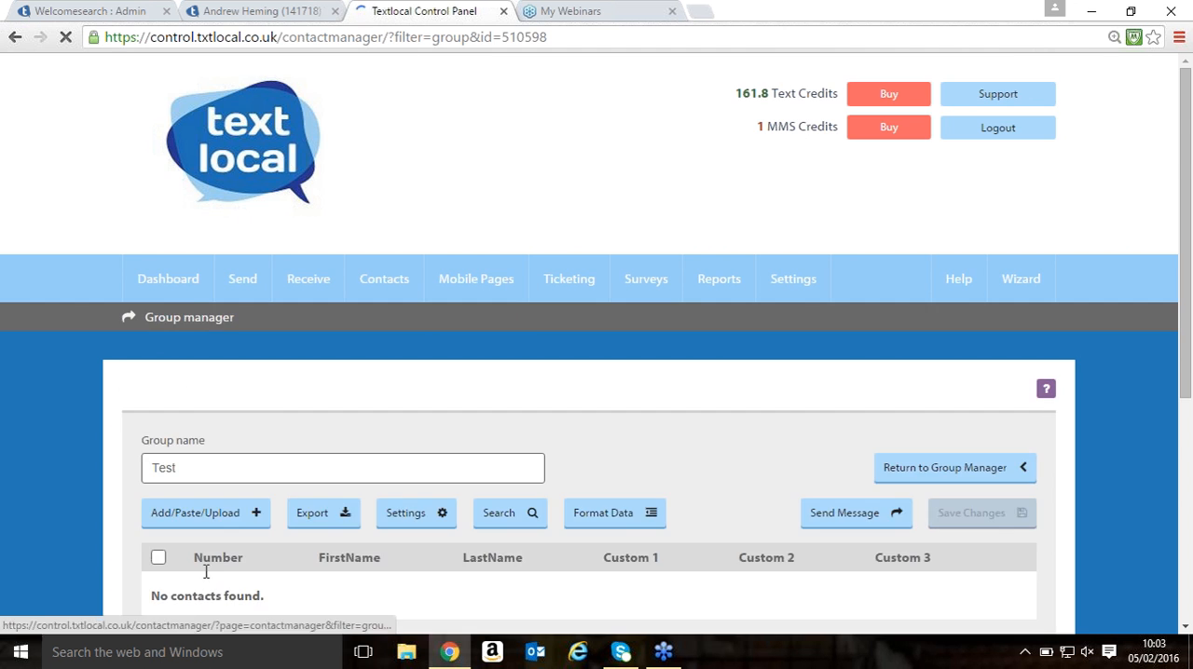
{"action": "scroll", "coordinate": [205, 569], "scroll_direction": "down", "scroll_amount": 2}
{"action": "scroll", "coordinate": [262, 413], "scroll_direction": "down", "scroll_amount": 1}
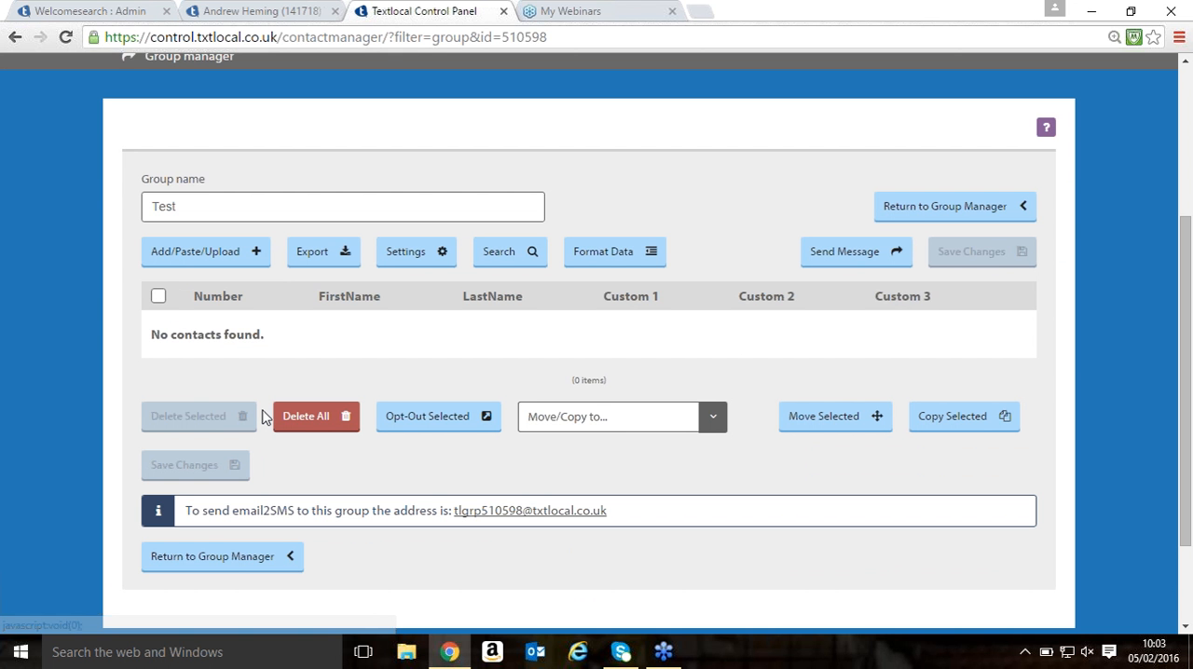
- Open the contact import page for the Test group and view the CSV or Excel file upload options
{"action": "left_click", "coordinate": [200, 251]}
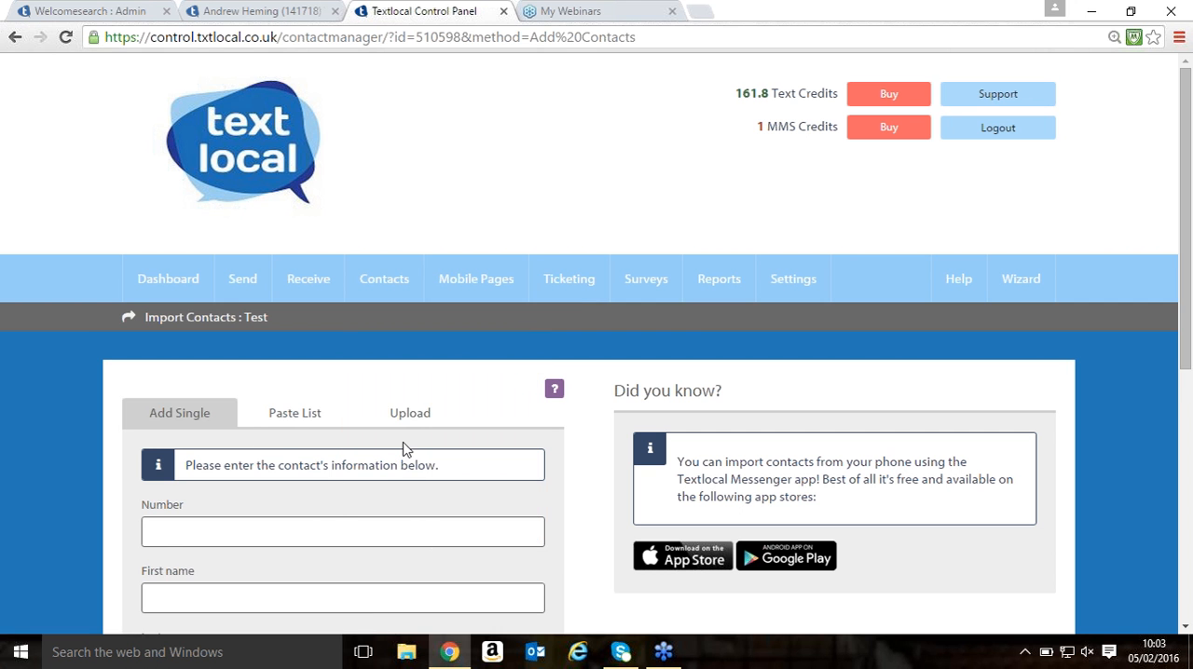
{"action": "left_click", "coordinate": [410, 415]}
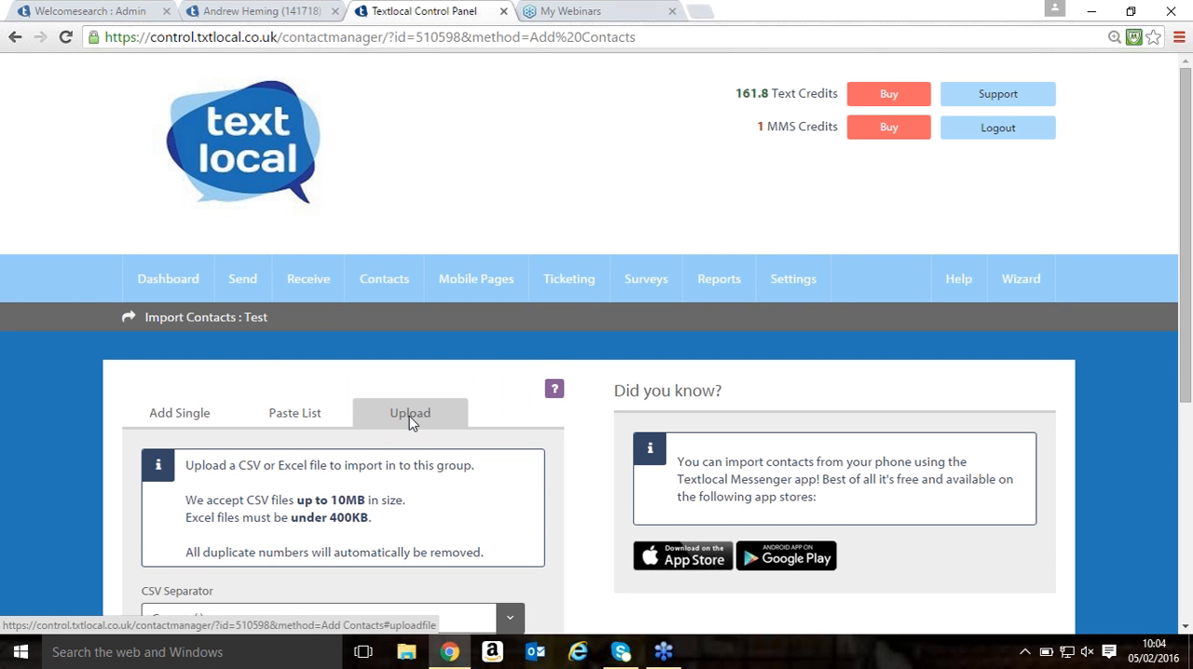
{"action": "scroll", "coordinate": [409, 416], "scroll_direction": "down", "scroll_amount": 2}
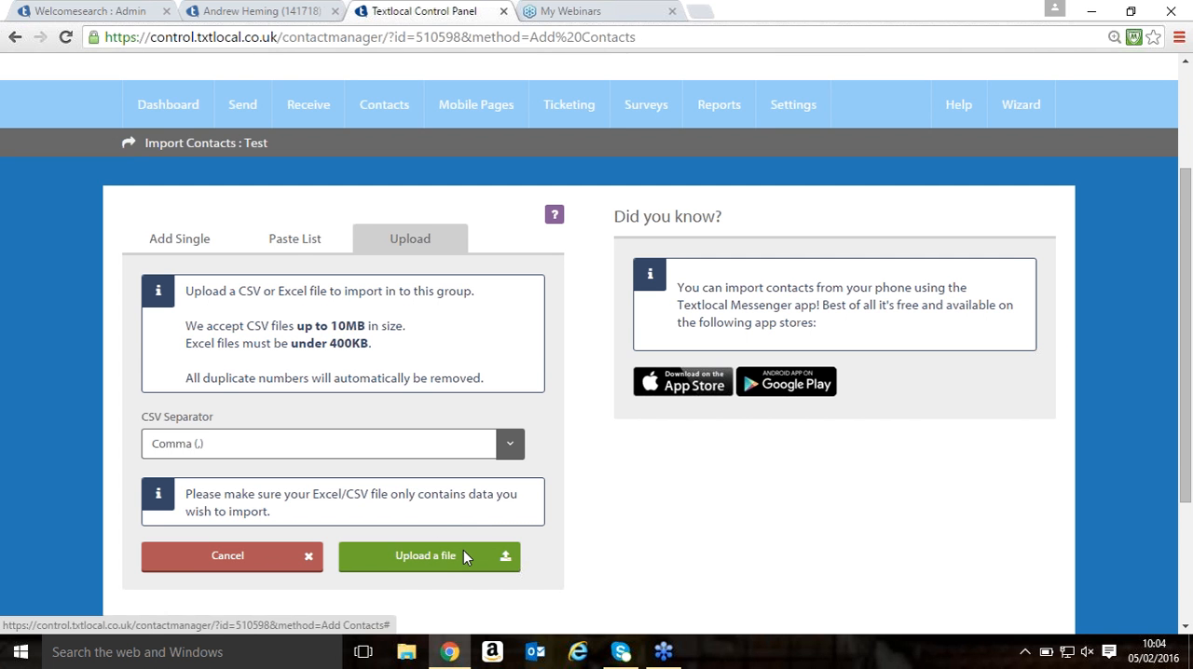
- View the Paste List import option for the Test group and the form for adding a single contact
{"action": "left_click", "coordinate": [287, 241]}
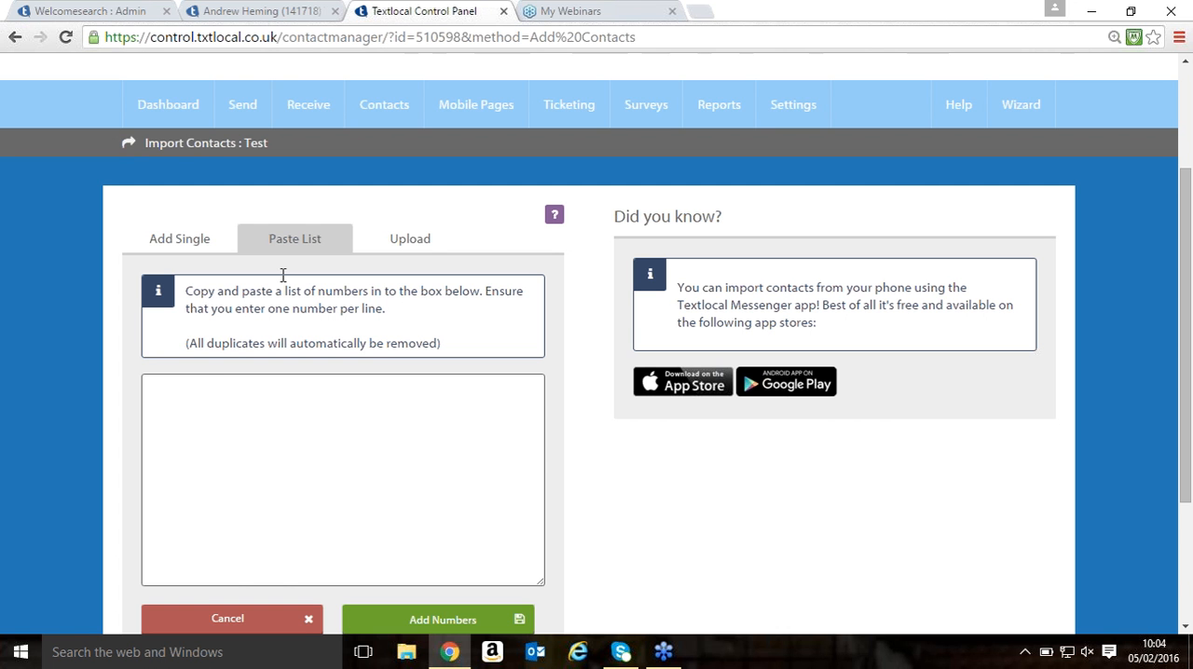
{"action": "right_click", "coordinate": [230, 392]}
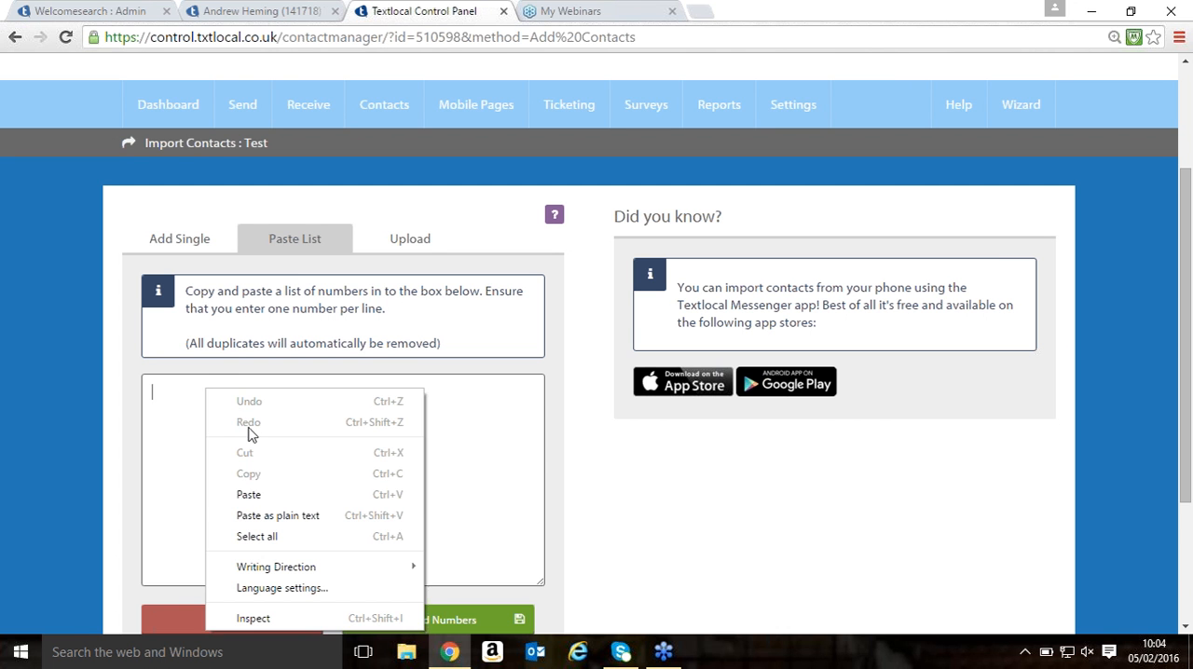
{"action": "left_click", "coordinate": [172, 477]}
{"action": "scroll", "coordinate": [223, 443], "scroll_direction": "down", "scroll_amount": 1}
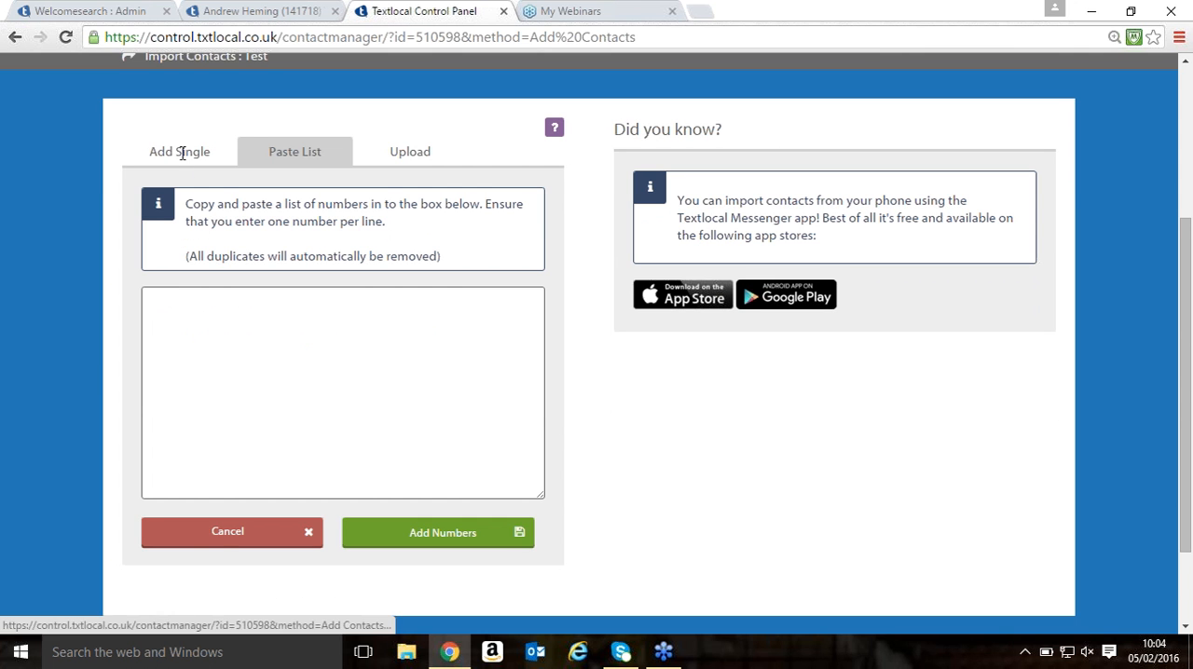
{"action": "scroll", "coordinate": [199, 234], "scroll_direction": "up", "scroll_amount": 1}
{"action": "left_click", "coordinate": [180, 239]}
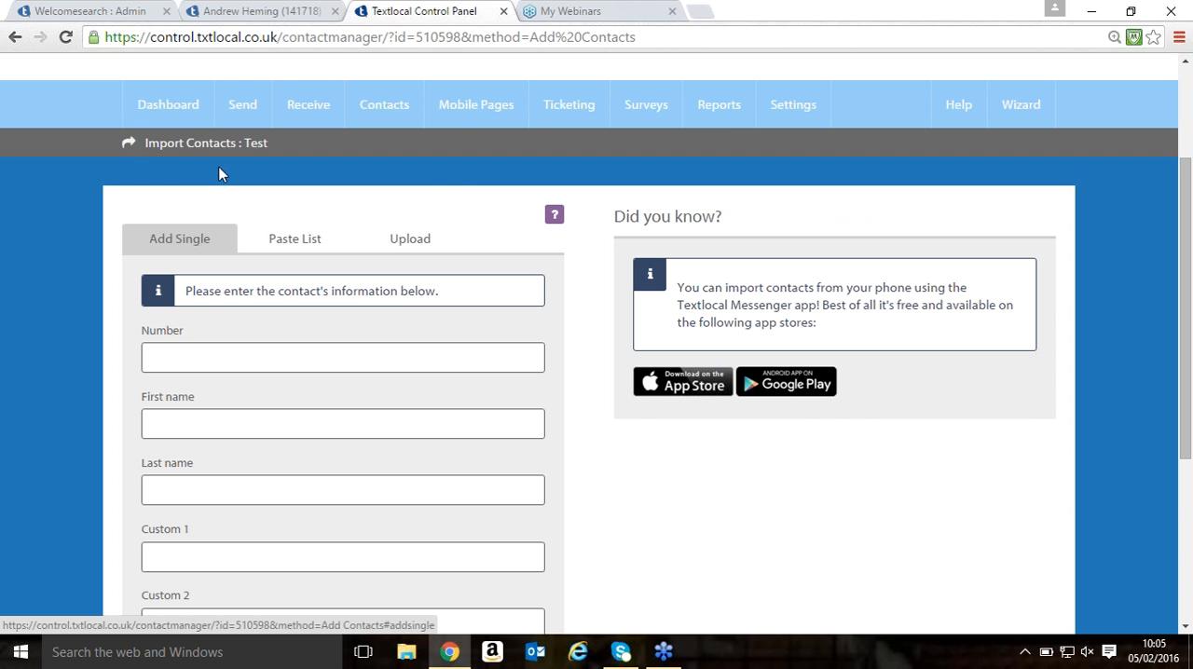
- Open the inboxes overview and look through the list of inboxes on 60777
{"action": "mouse_move", "coordinate": [302, 106]}
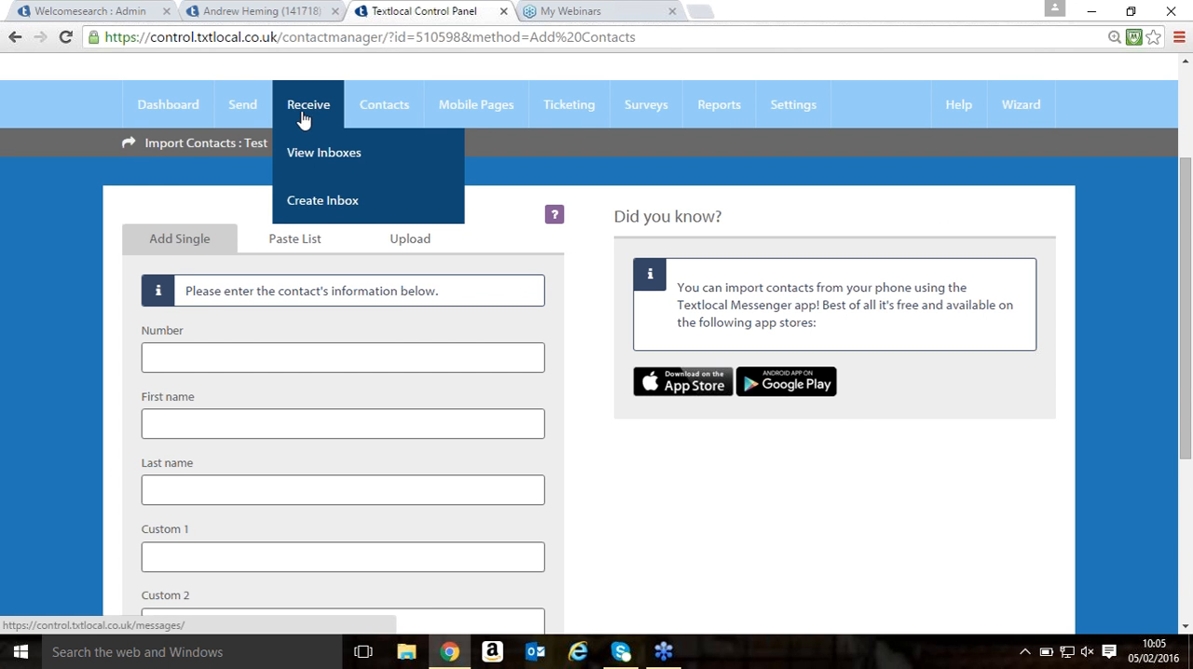
{"action": "left_click", "coordinate": [309, 154]}
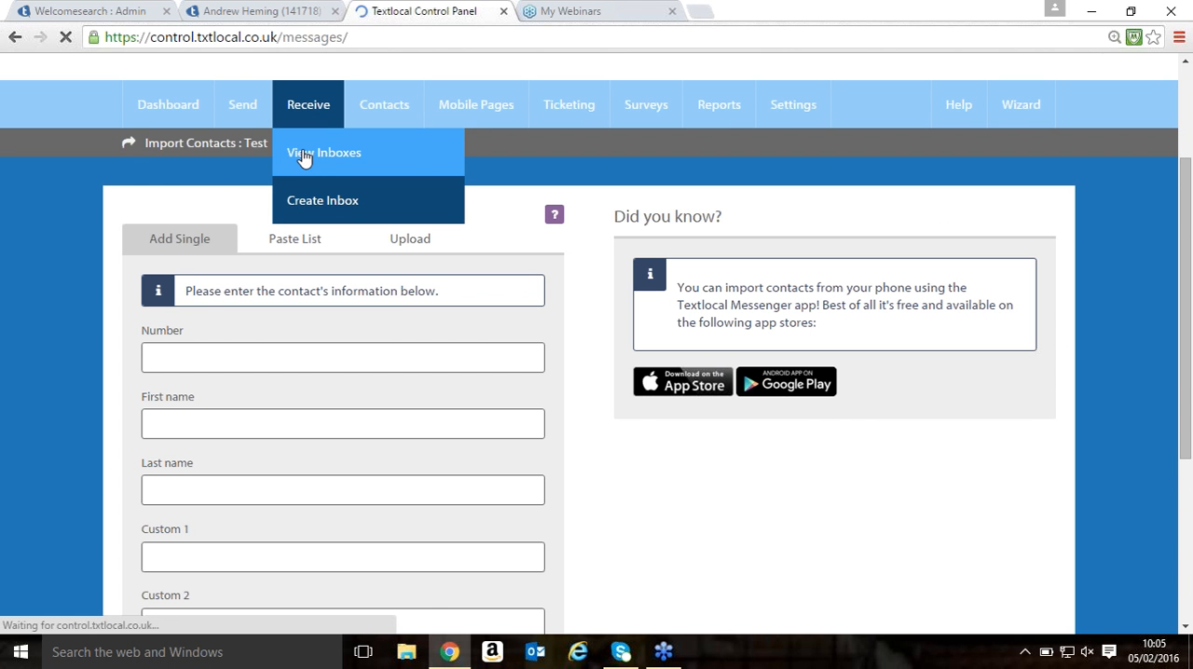
{"action": "scroll", "coordinate": [280, 359], "scroll_direction": "down", "scroll_amount": 2}
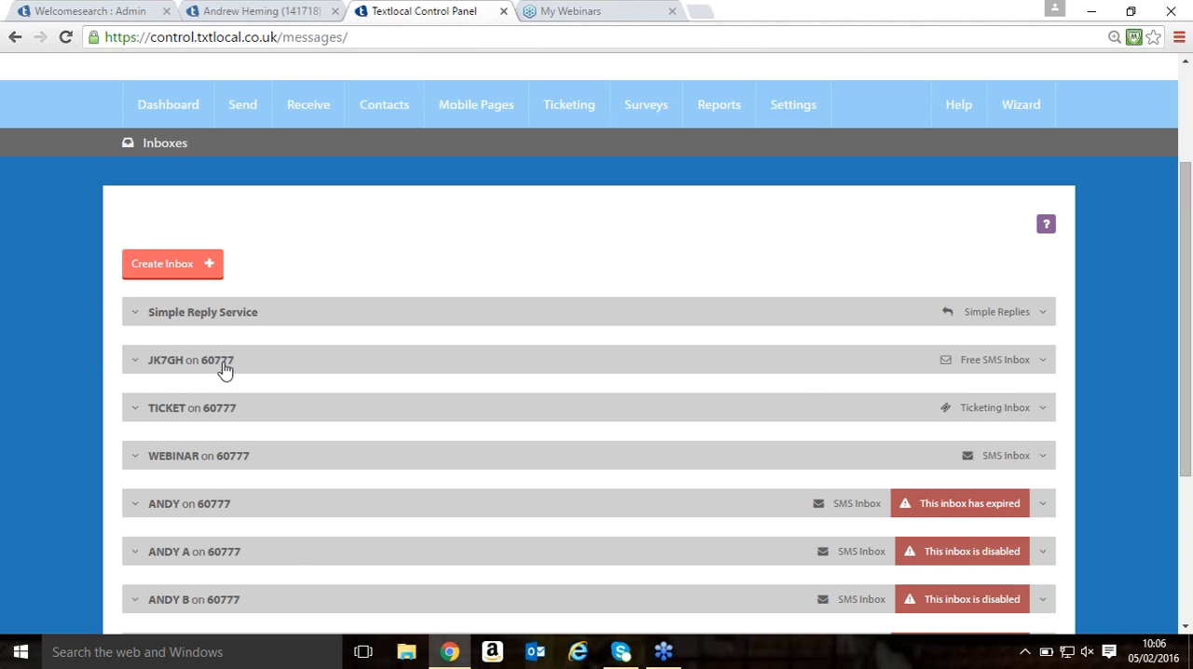
{"action": "scroll", "coordinate": [224, 371], "scroll_direction": "down", "scroll_amount": 1}
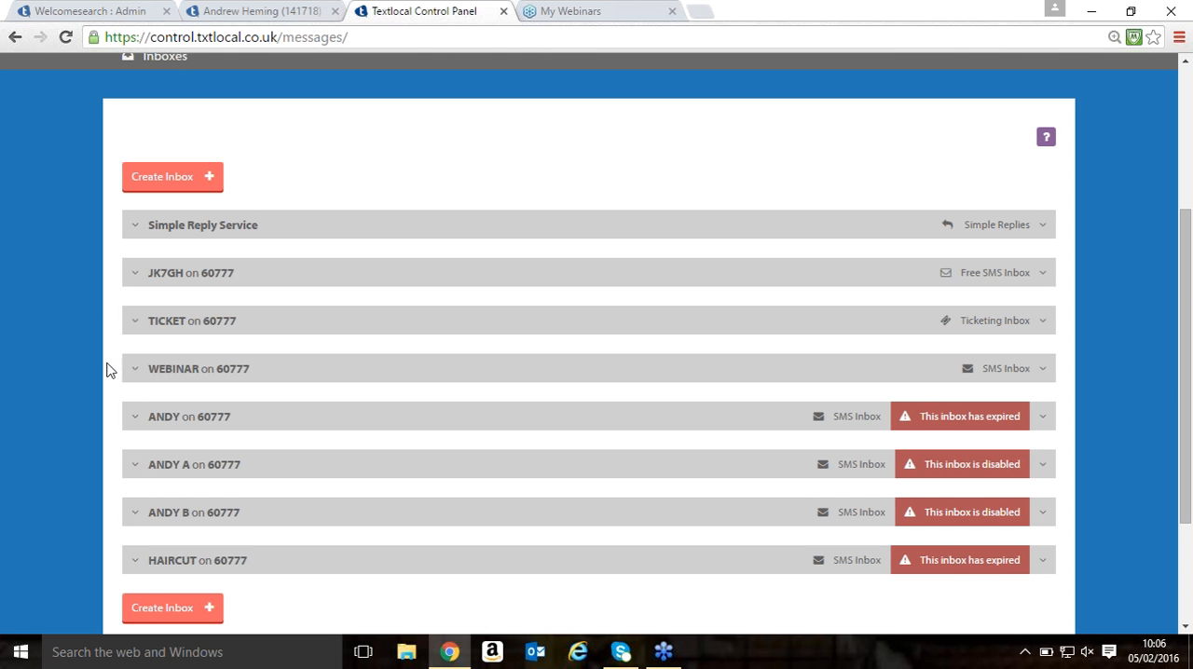
- Open the settings of the WEBINAR on 60777 inbox and examine its autoresponse and forwarding functions
{"action": "left_click", "coordinate": [136, 372]}
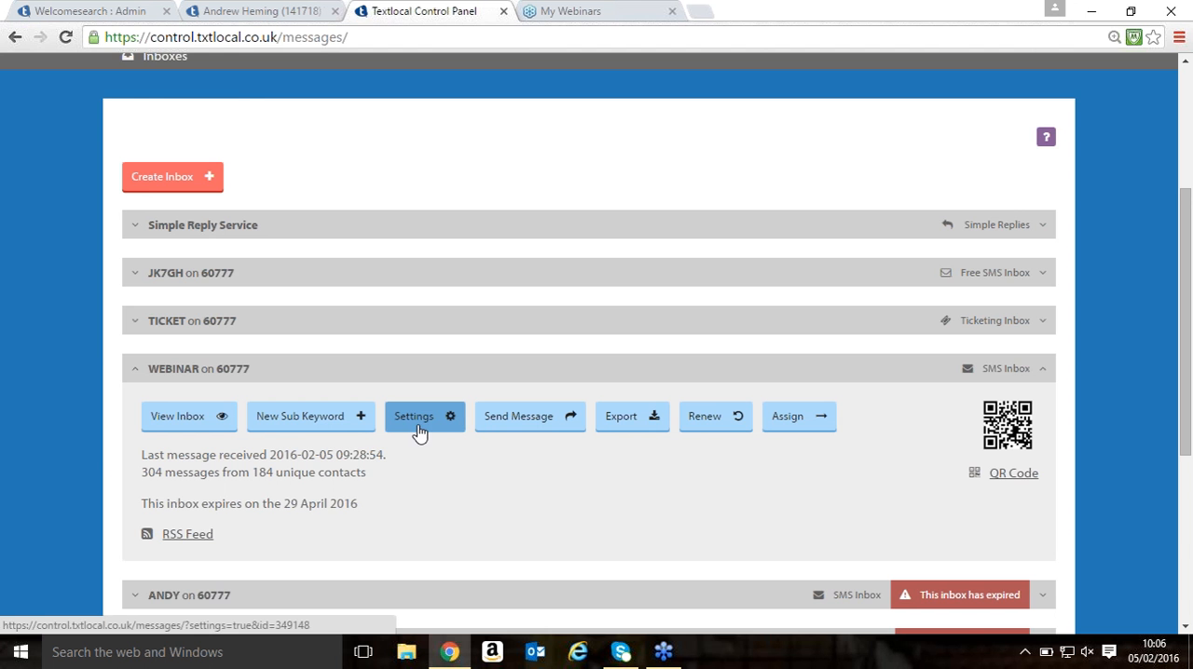
{"action": "left_click", "coordinate": [419, 421]}
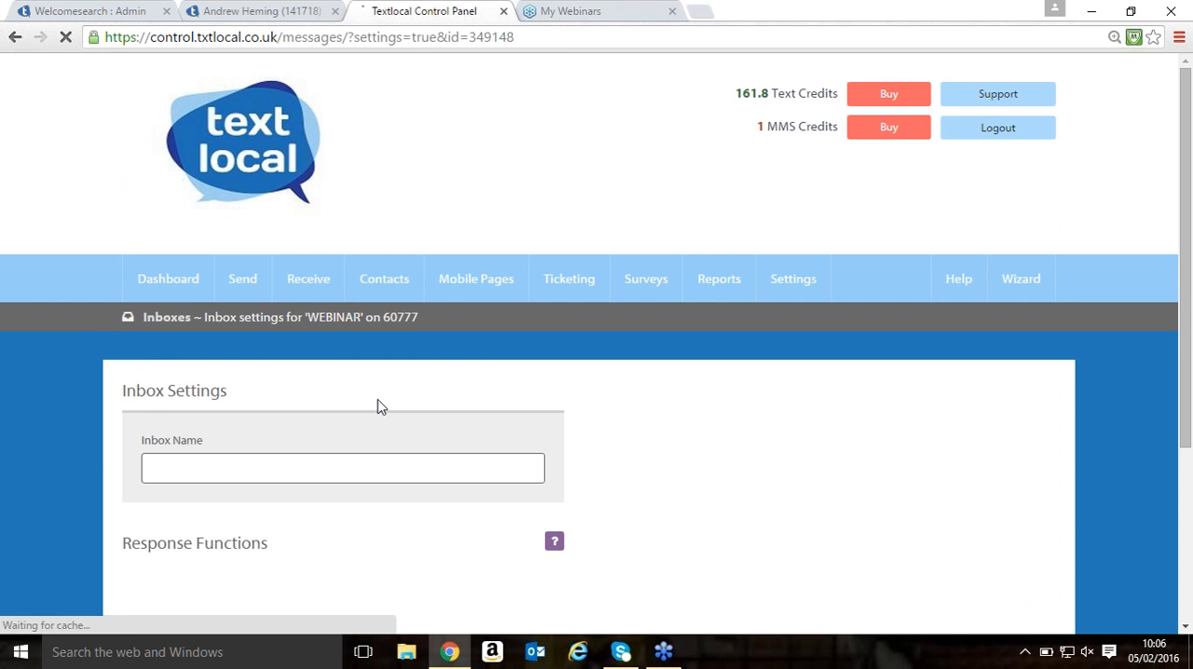
{"action": "scroll", "coordinate": [377, 408], "scroll_direction": "down", "scroll_amount": 4}
{"action": "scroll", "coordinate": [376, 403], "scroll_direction": "up", "scroll_amount": 1}
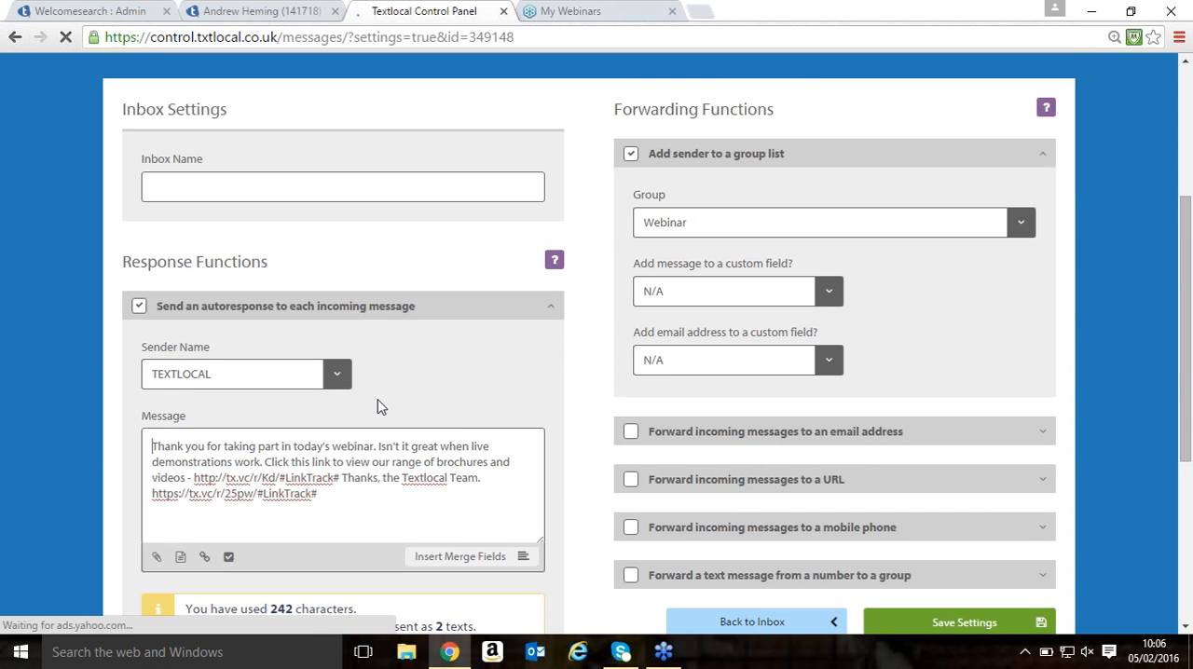
{"action": "scroll", "coordinate": [374, 400], "scroll_direction": "down", "scroll_amount": 2}
{"action": "scroll", "coordinate": [374, 402], "scroll_direction": "up", "scroll_amount": 2}
{"action": "scroll", "coordinate": [373, 401], "scroll_direction": "down", "scroll_amount": 1}
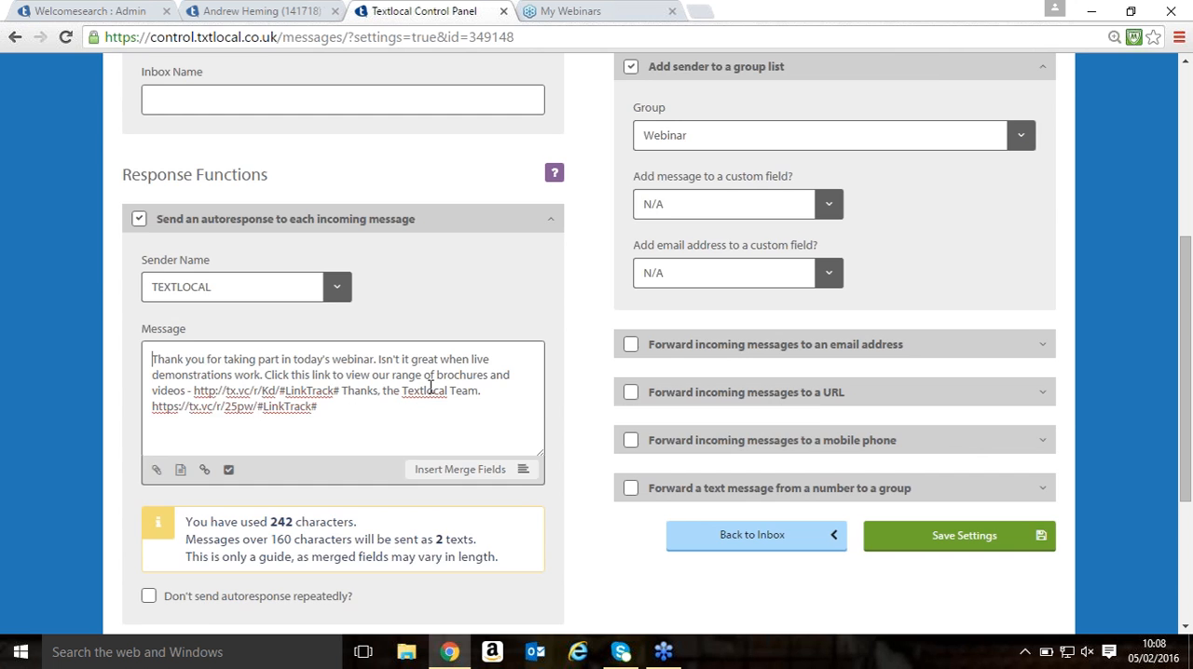
- Open the page for sending a text message and view the recipient groups and message details
{"action": "scroll", "coordinate": [431, 389], "scroll_direction": "up", "scroll_amount": 4}
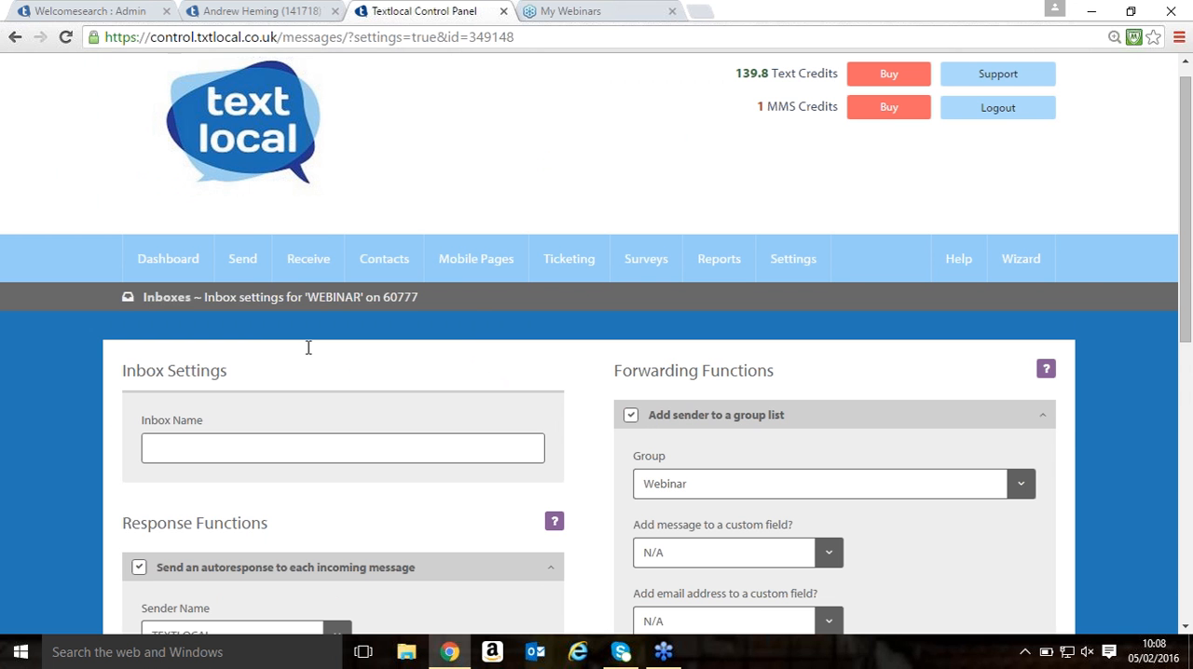
{"action": "mouse_move", "coordinate": [245, 261]}
{"action": "left_click", "coordinate": [248, 309]}
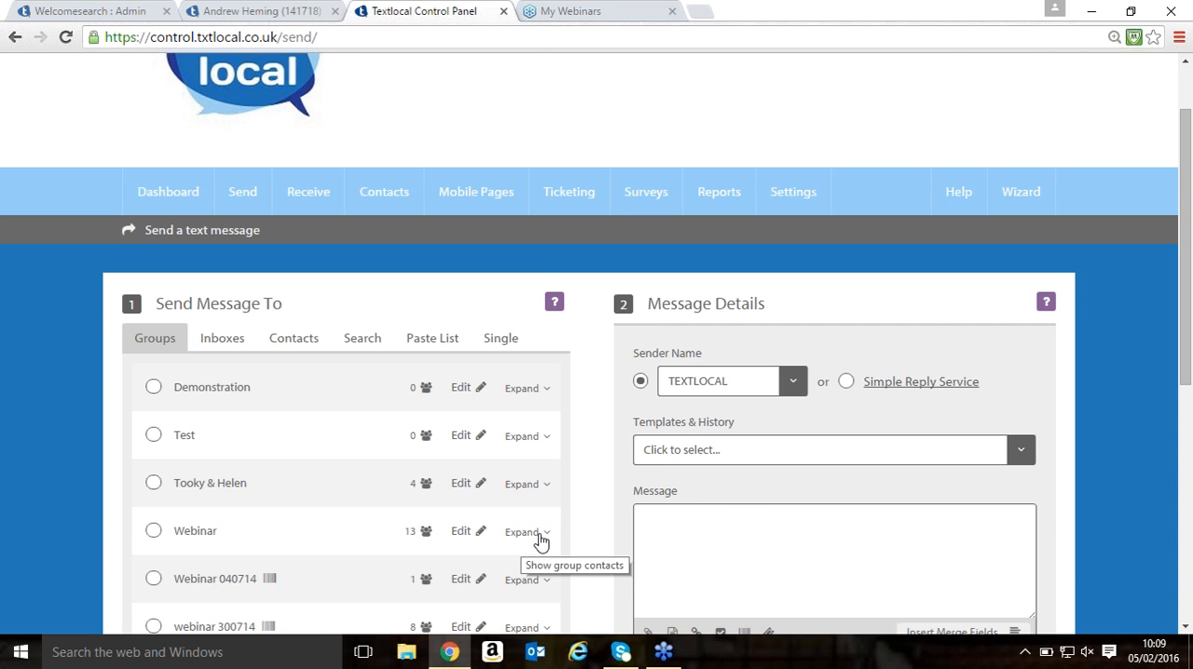
{"action": "scroll", "coordinate": [540, 540], "scroll_direction": "down", "scroll_amount": 2}
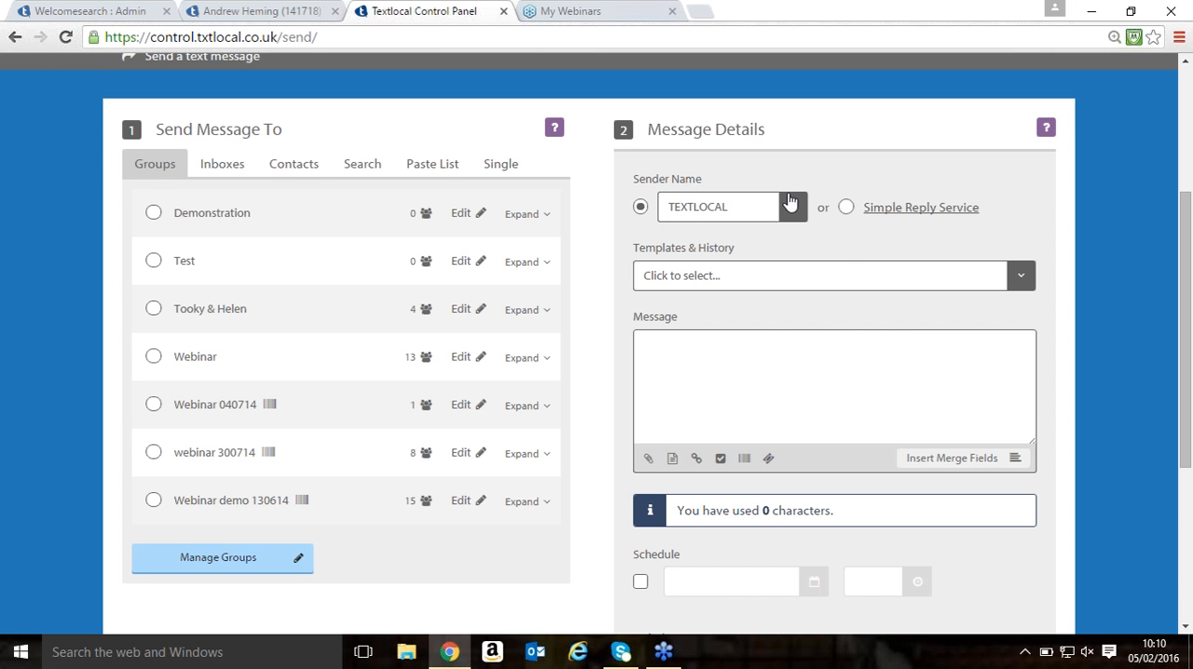
- View the dialog for creating a new sender name and close it without adding one
{"action": "left_click", "coordinate": [792, 206]}
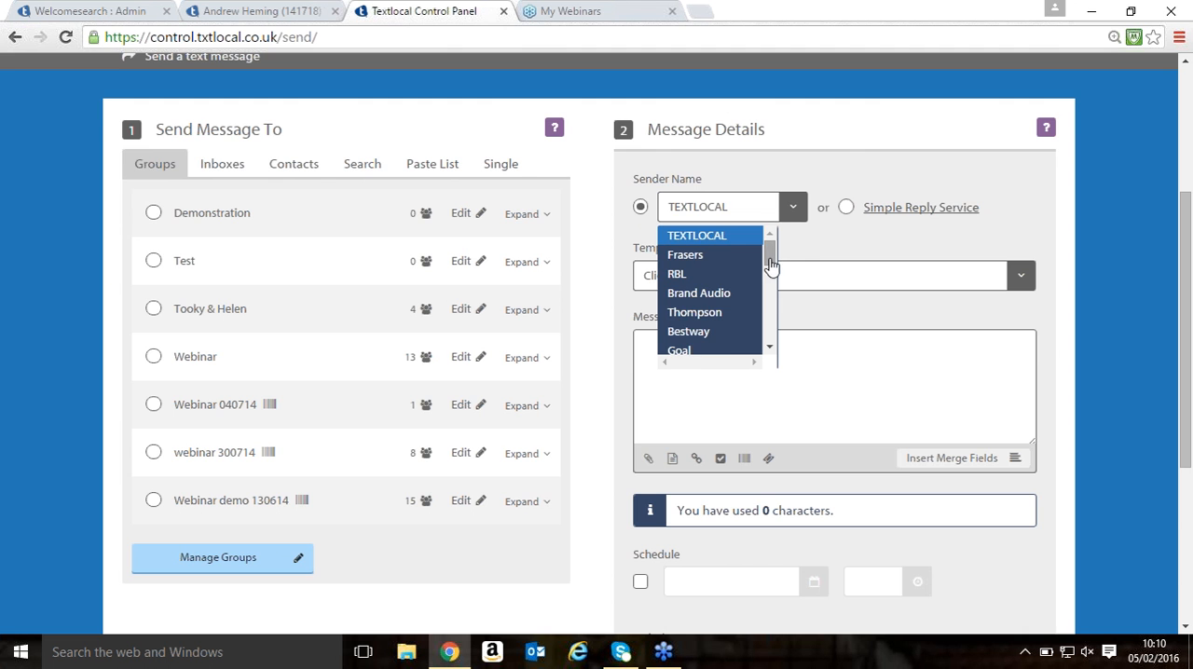
{"action": "left_click_drag", "start_coordinate": [770, 261], "coordinate": [749, 370]}
{"action": "left_click", "coordinate": [694, 346]}
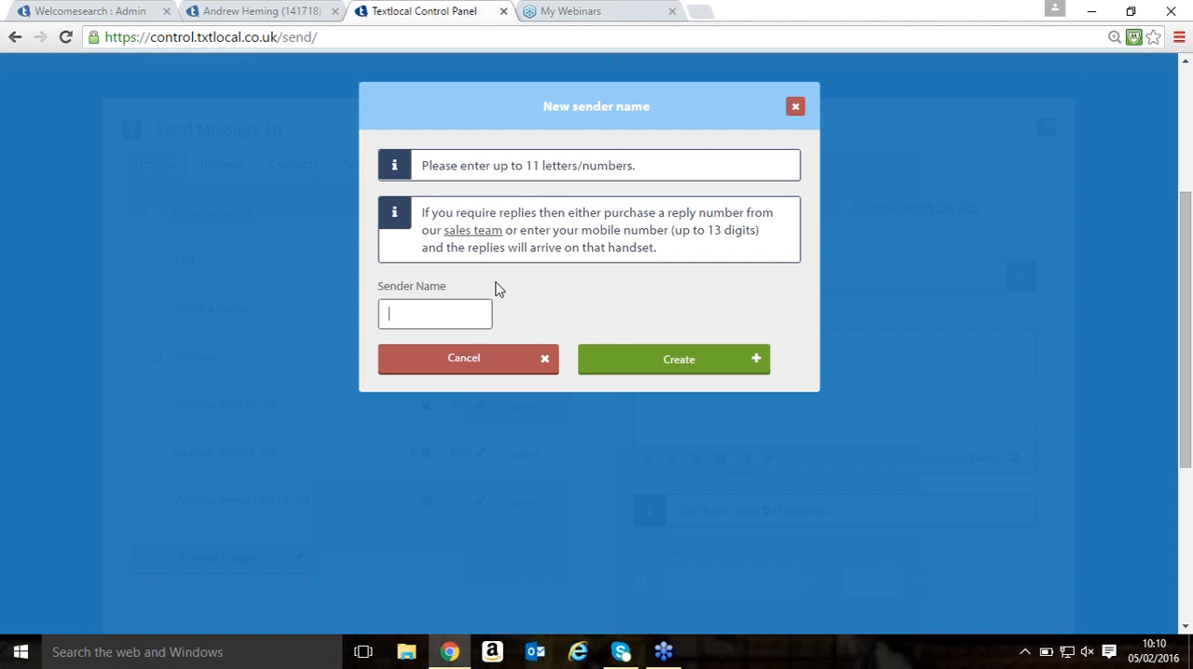
{"action": "left_click", "coordinate": [795, 109]}
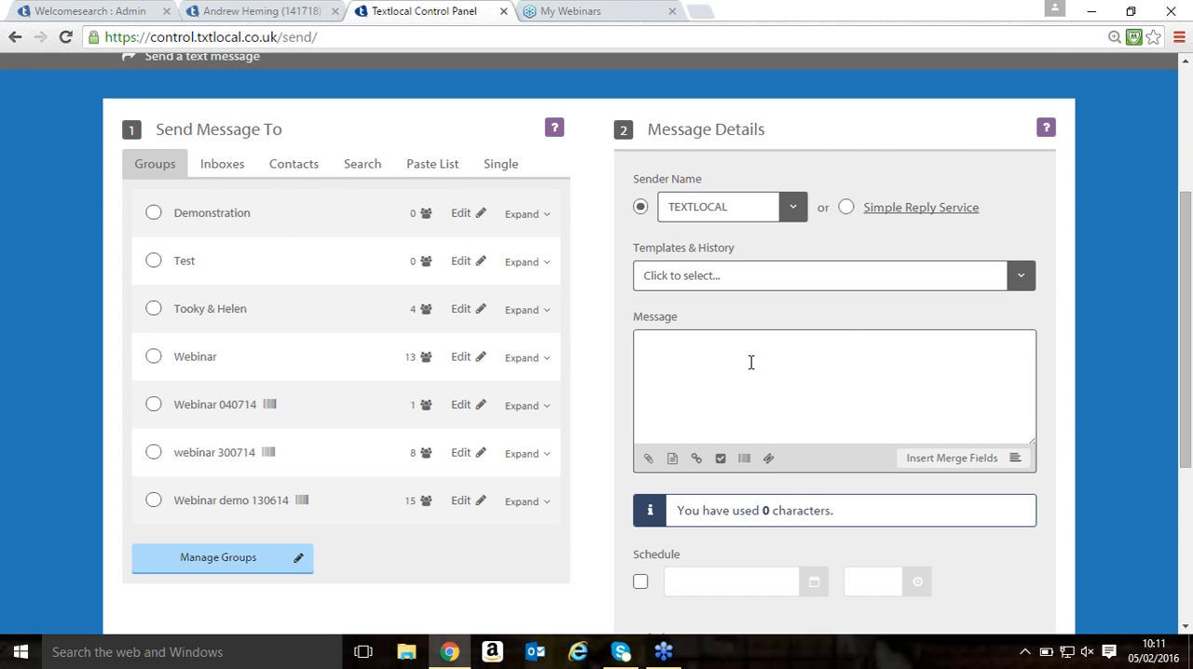
- Draft a greeting of "Hi" plus the First Name merge field in the message, and clear the message text
{"action": "type", "text": "Hi Andy"}
{"action": "key", "text": "BackSpace"}
{"action": "key", "text": "BackSpace"}
{"action": "key", "text": "BackSpace"}
{"action": "key", "text": "BackSpace"}
{"action": "key", "text": "BackSpace"}
{"action": "left_click", "coordinate": [922, 471]}
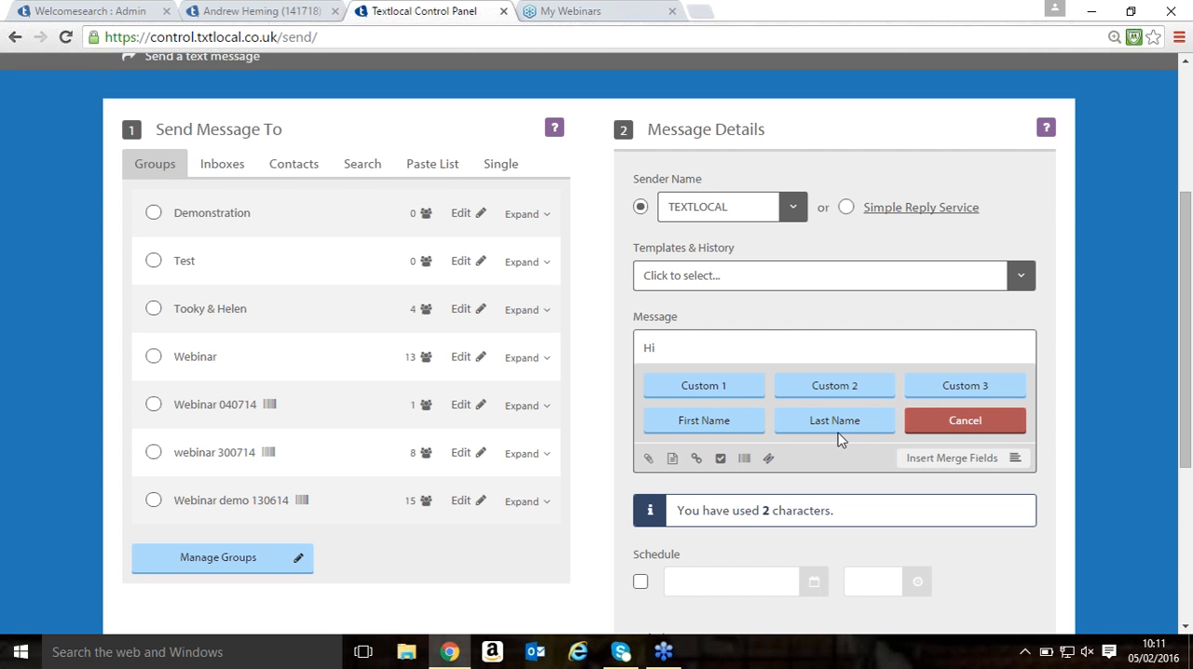
{"action": "left_click", "coordinate": [710, 420]}
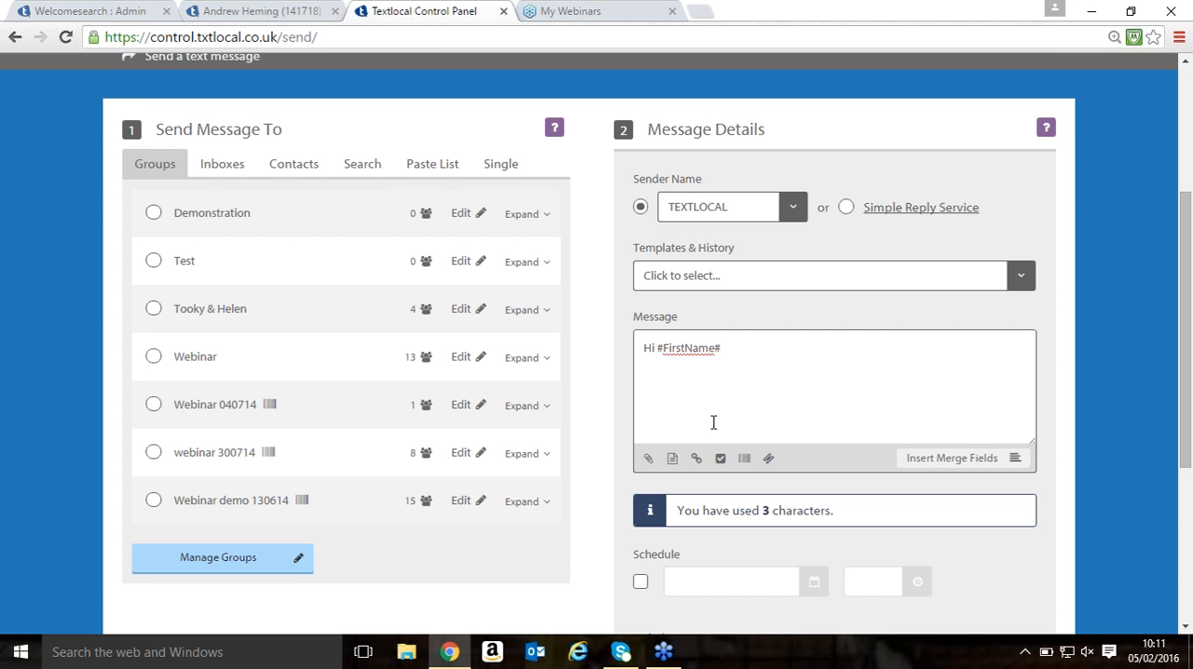
{"action": "key", "text": "ctrl+a"}
{"action": "key", "text": "BackSpace"}
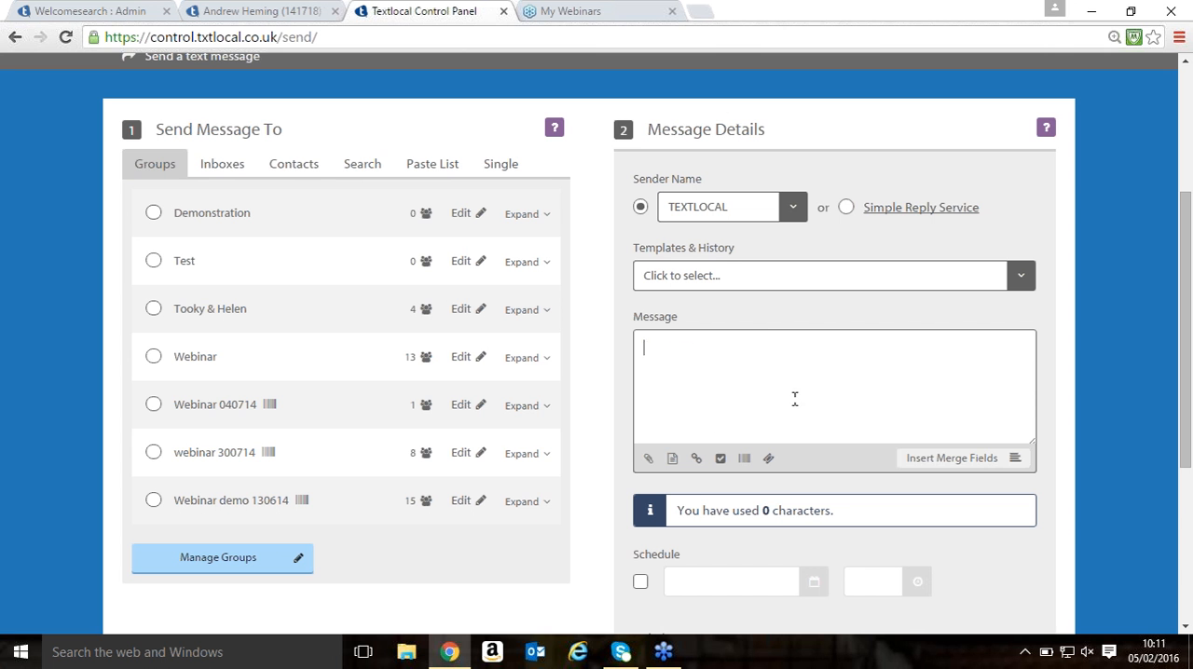
- Load the Webinar1 template into the message and dismiss the merge field choices
{"action": "left_click", "coordinate": [926, 456]}
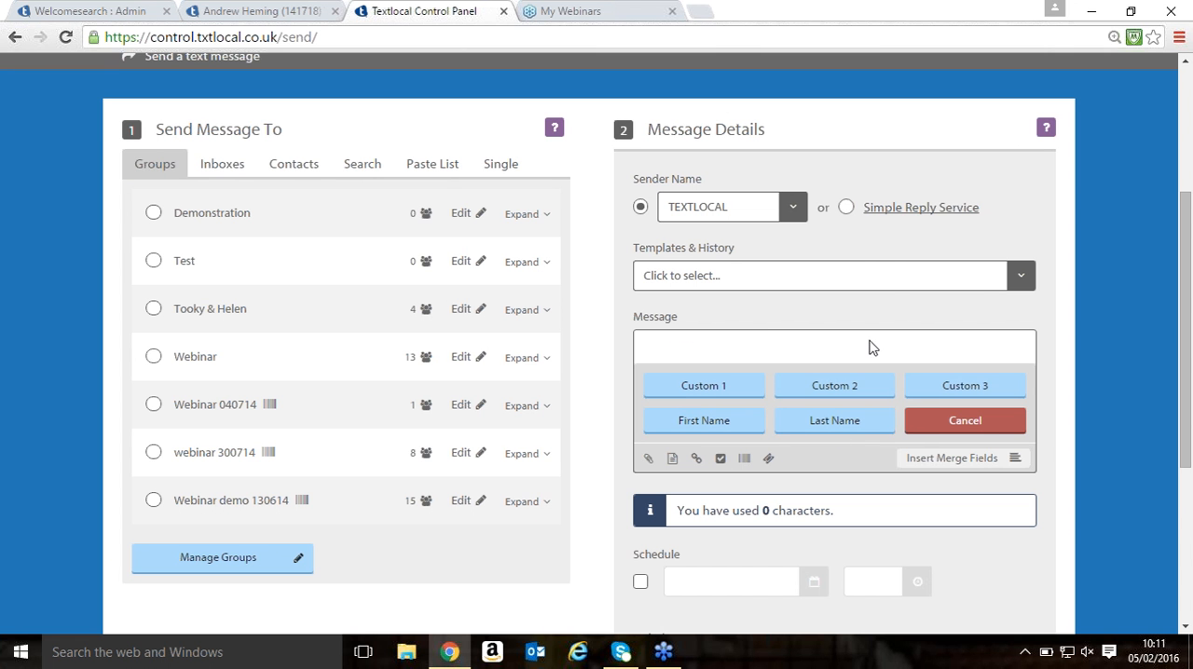
{"action": "left_click", "coordinate": [831, 280]}
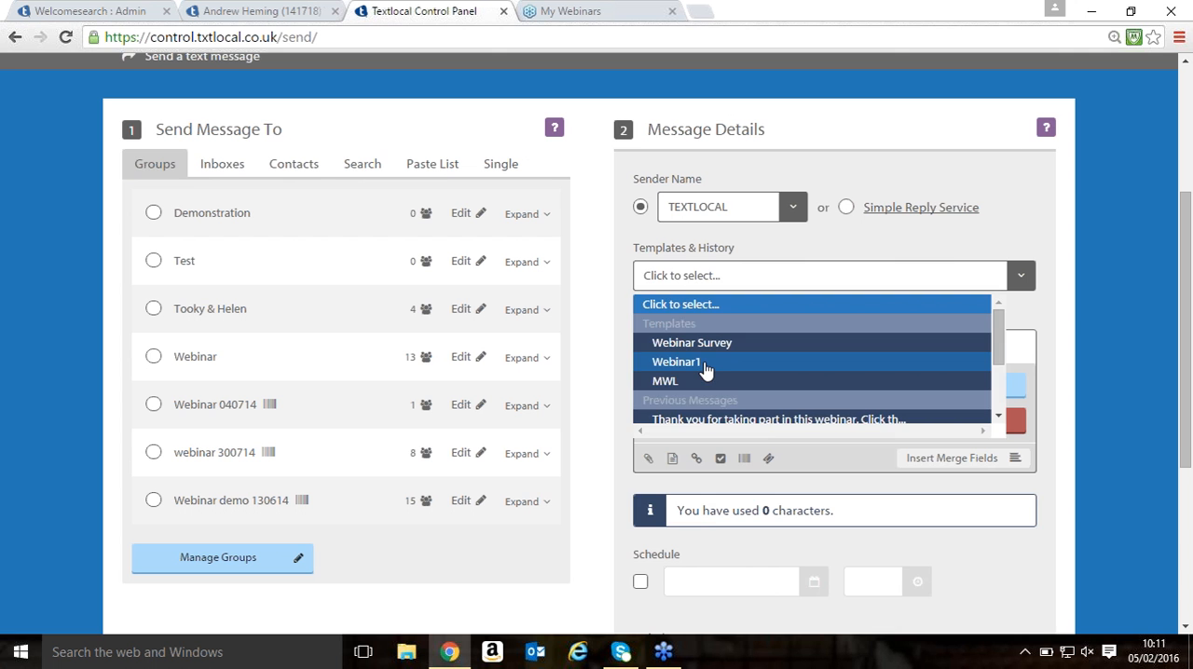
{"action": "left_click", "coordinate": [705, 363]}
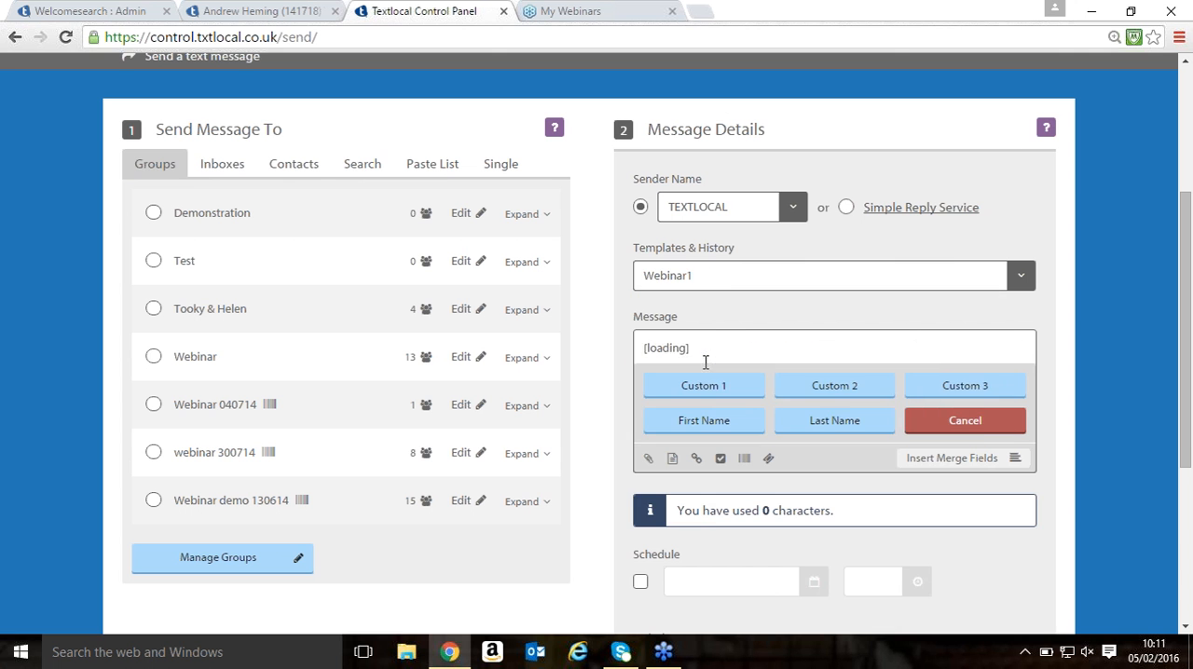
{"action": "left_click", "coordinate": [978, 420]}
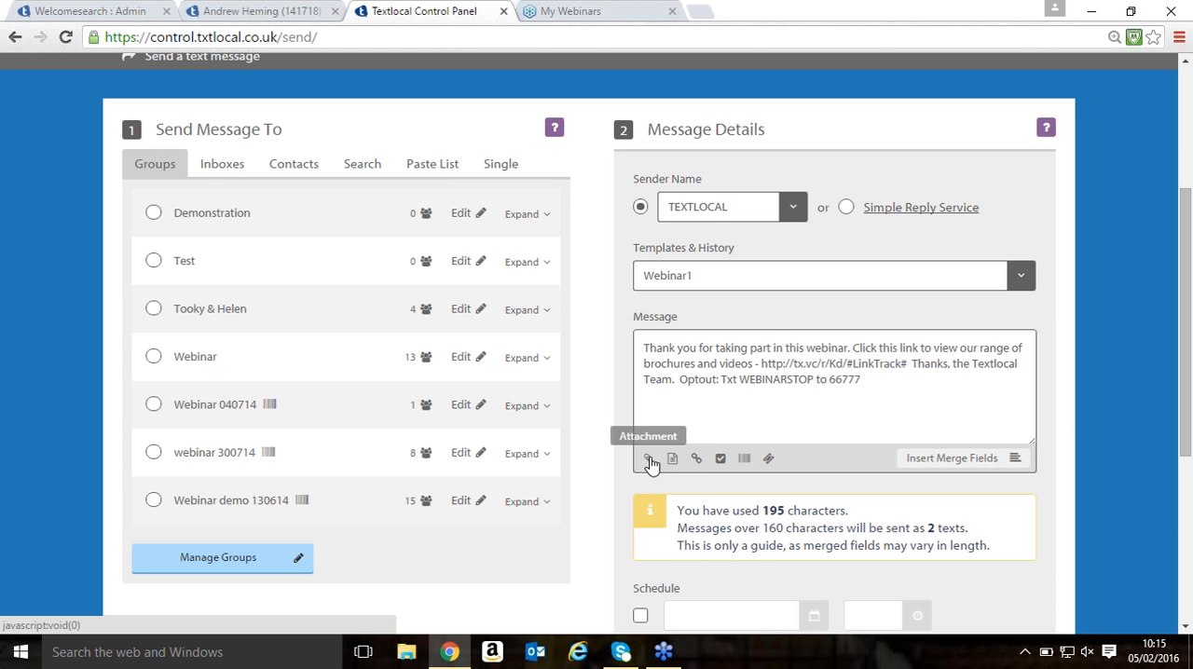
- View the files available as message attachments and close the File Manager without attaching one
{"action": "left_click", "coordinate": [649, 461]}
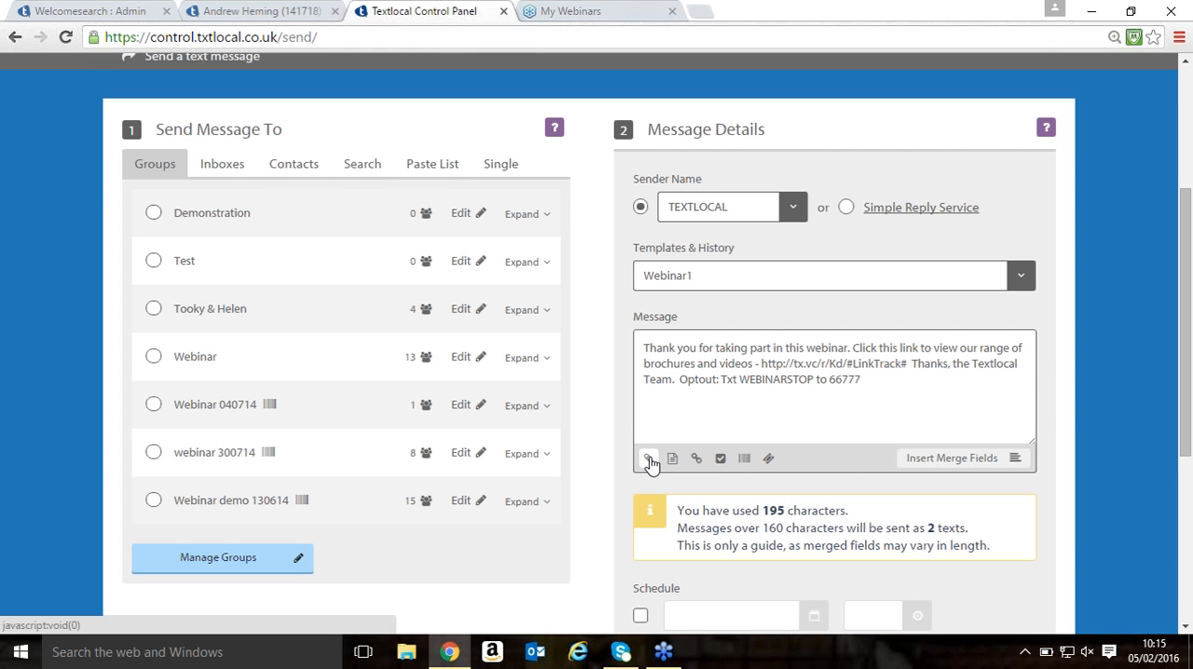
{"action": "left_click", "coordinate": [649, 461]}
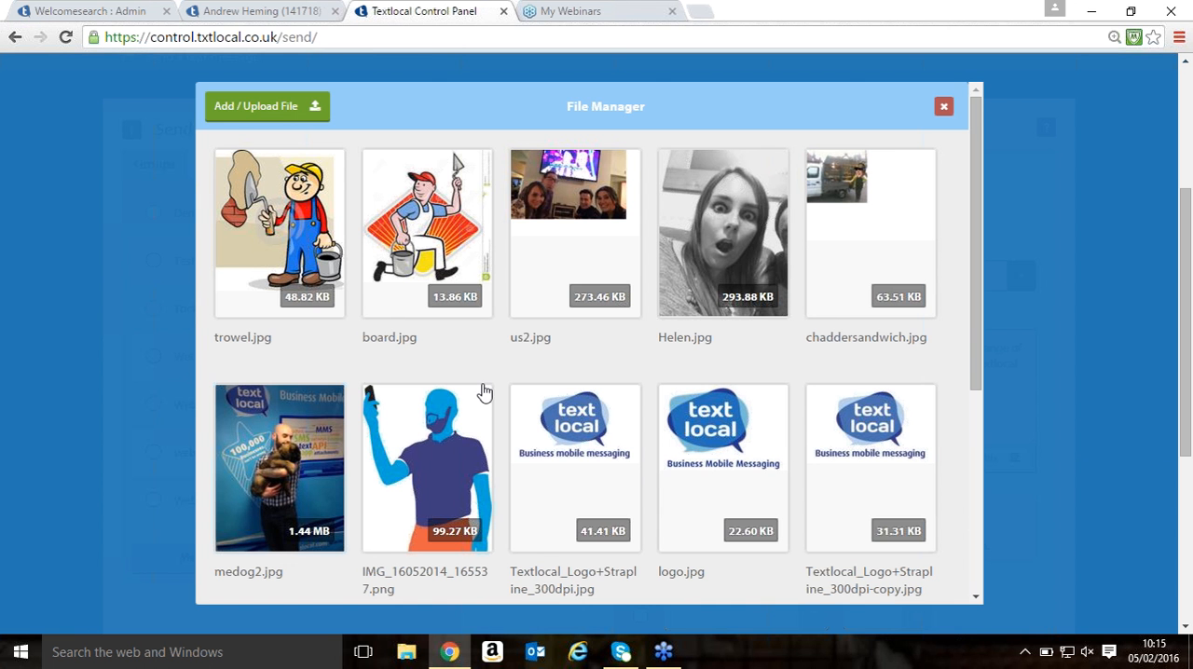
{"action": "left_click", "coordinate": [944, 109]}
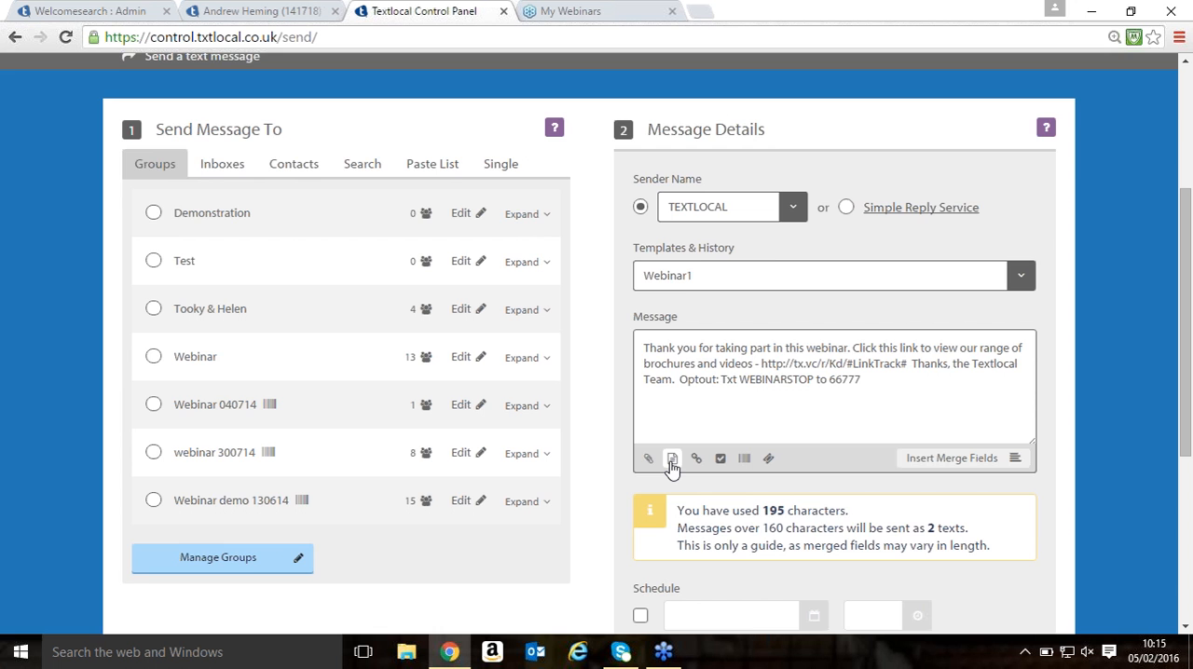
- Look at where mobile web pages are managed, and view the Insert Link dialog without inserting a link
{"action": "scroll", "coordinate": [671, 458], "scroll_direction": "up", "scroll_amount": 1}
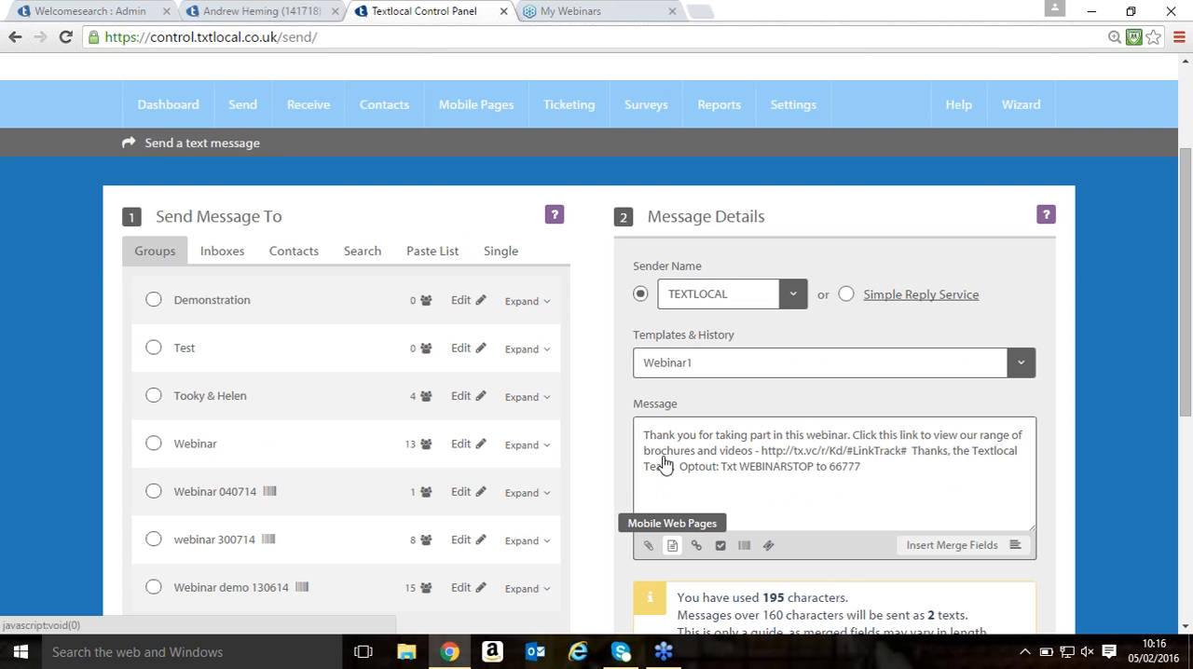
{"action": "scroll", "coordinate": [666, 461], "scroll_direction": "up", "scroll_amount": 1}
{"action": "mouse_move", "coordinate": [458, 192]}
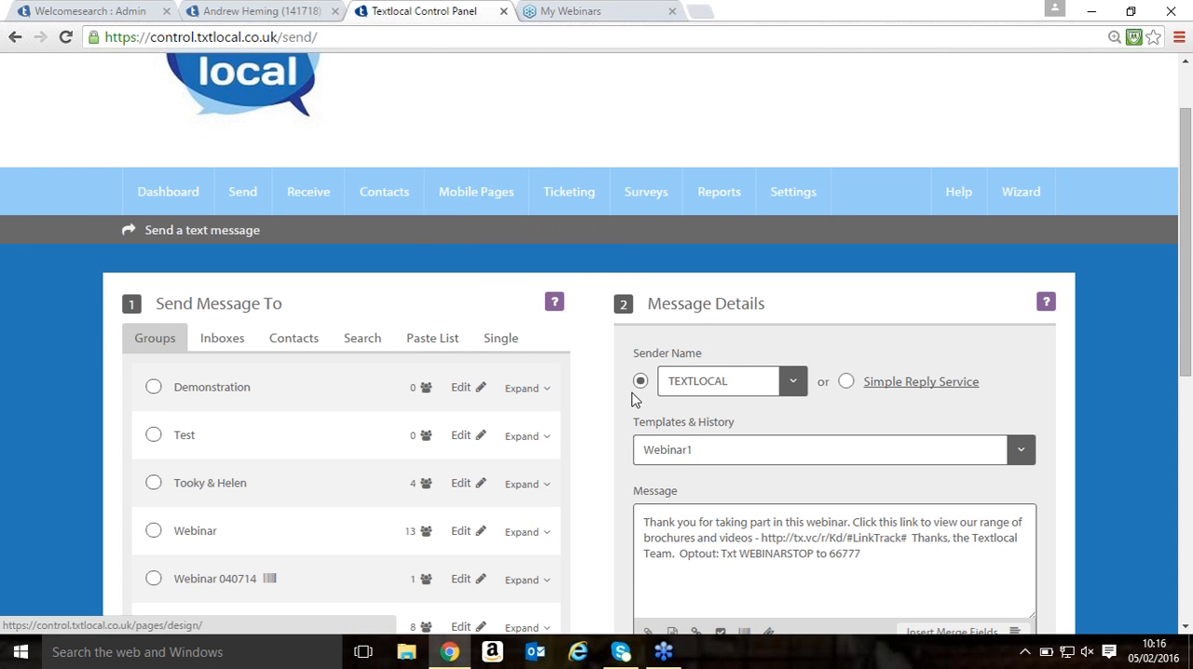
{"action": "scroll", "coordinate": [634, 394], "scroll_direction": "down", "scroll_amount": 3}
{"action": "scroll", "coordinate": [643, 392], "scroll_direction": "up", "scroll_amount": 1}
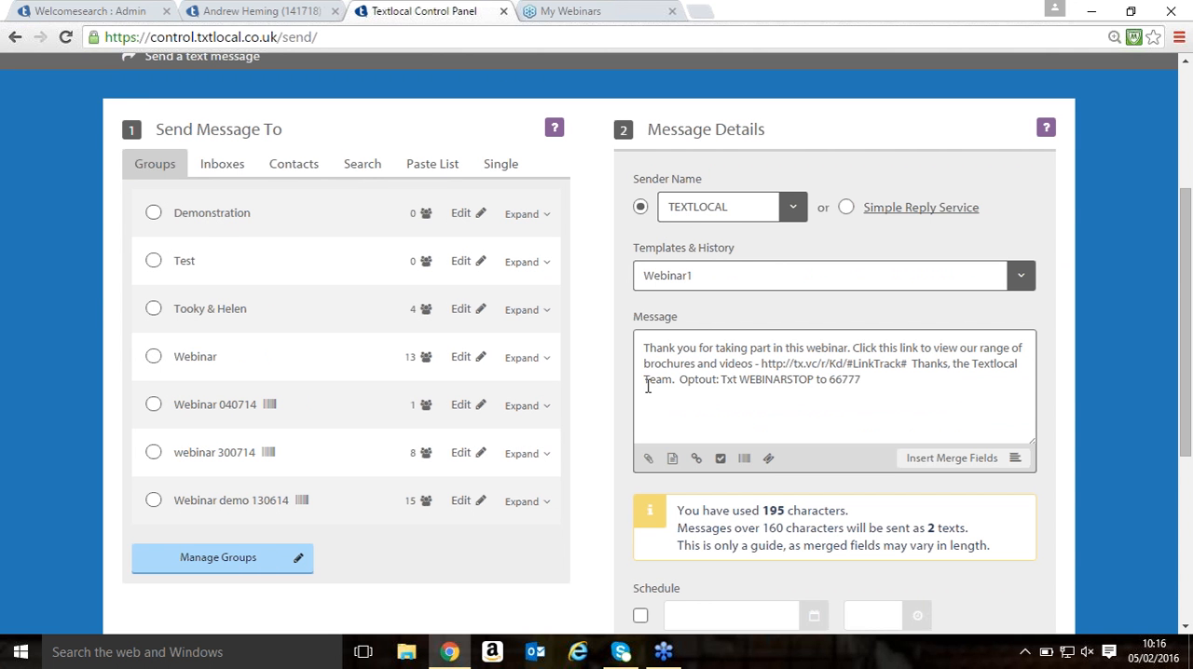
{"action": "left_click", "coordinate": [695, 459]}
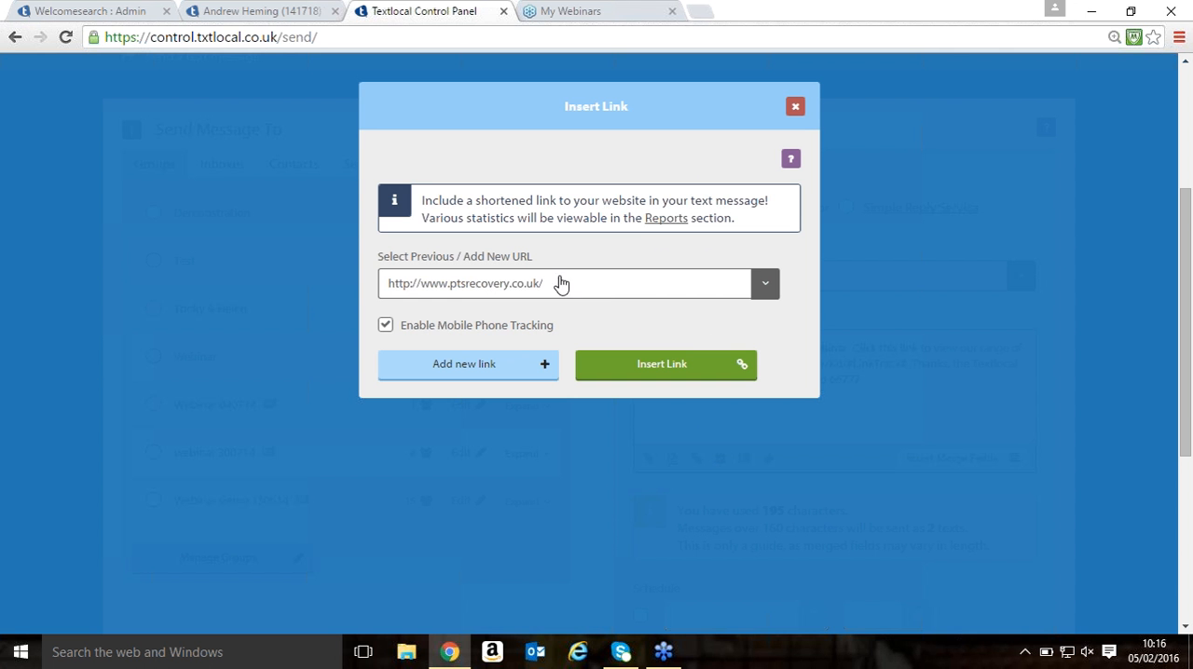
{"action": "left_click", "coordinate": [795, 110]}
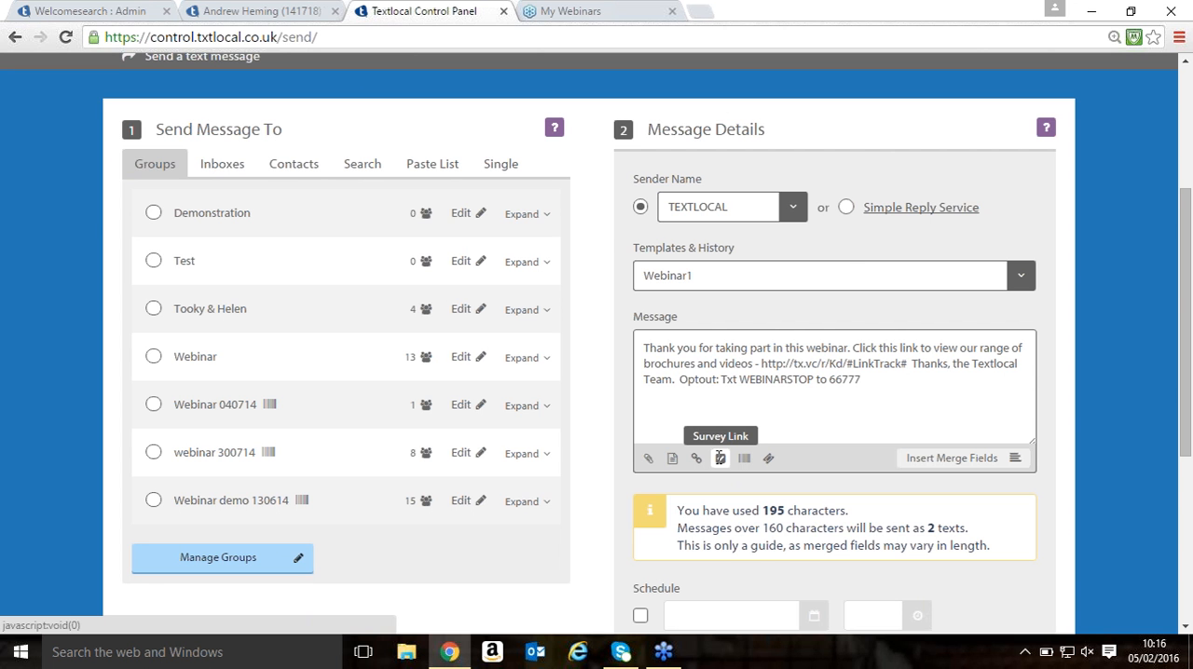
- View the available survey options, including live, draft and retired surveys, and return to the message details
{"action": "scroll", "coordinate": [720, 458], "scroll_direction": "up", "scroll_amount": 2}
{"action": "mouse_move", "coordinate": [597, 213]}
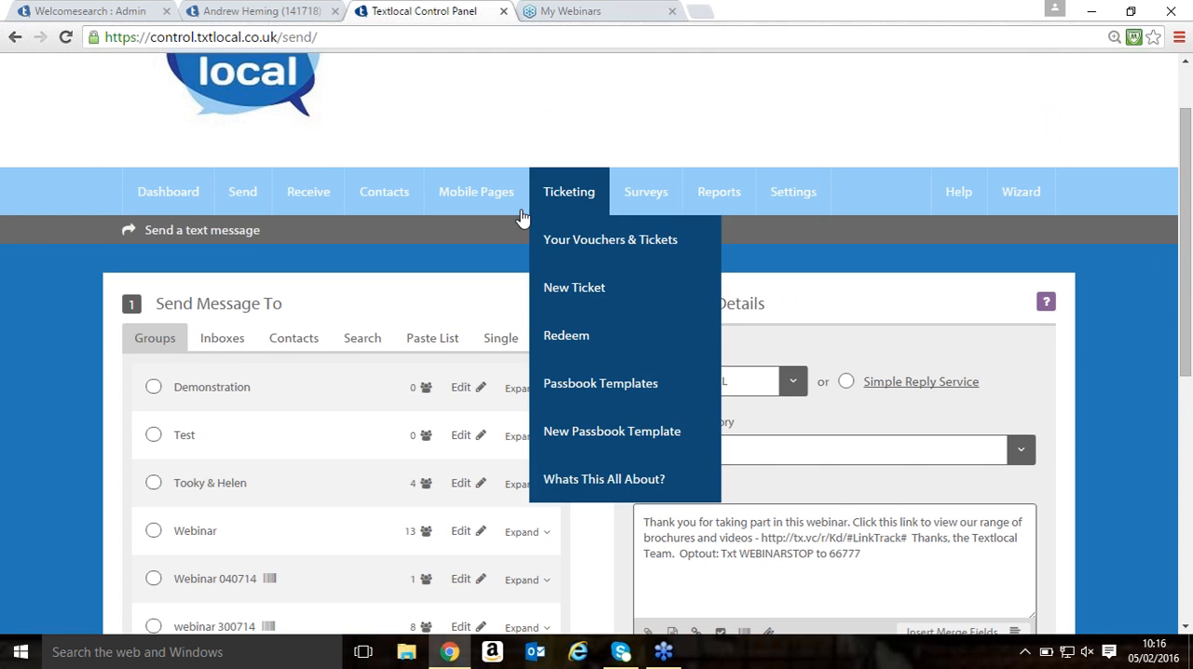
{"action": "mouse_move", "coordinate": [646, 212]}
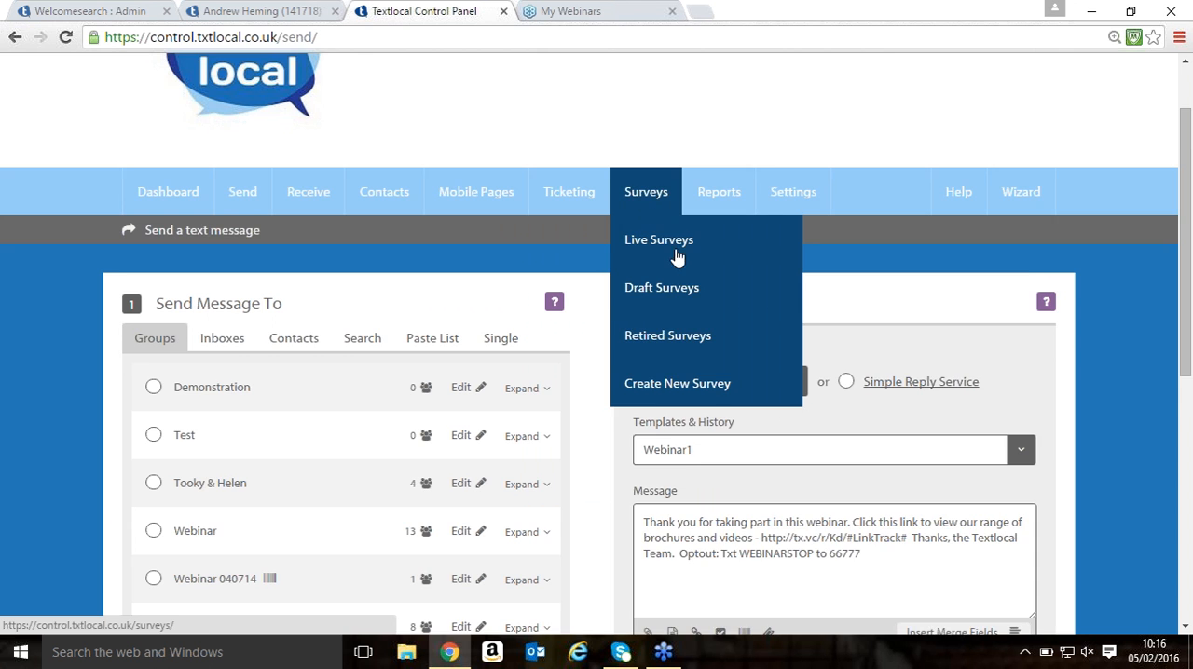
{"action": "scroll", "coordinate": [769, 461], "scroll_direction": "down", "scroll_amount": 2}
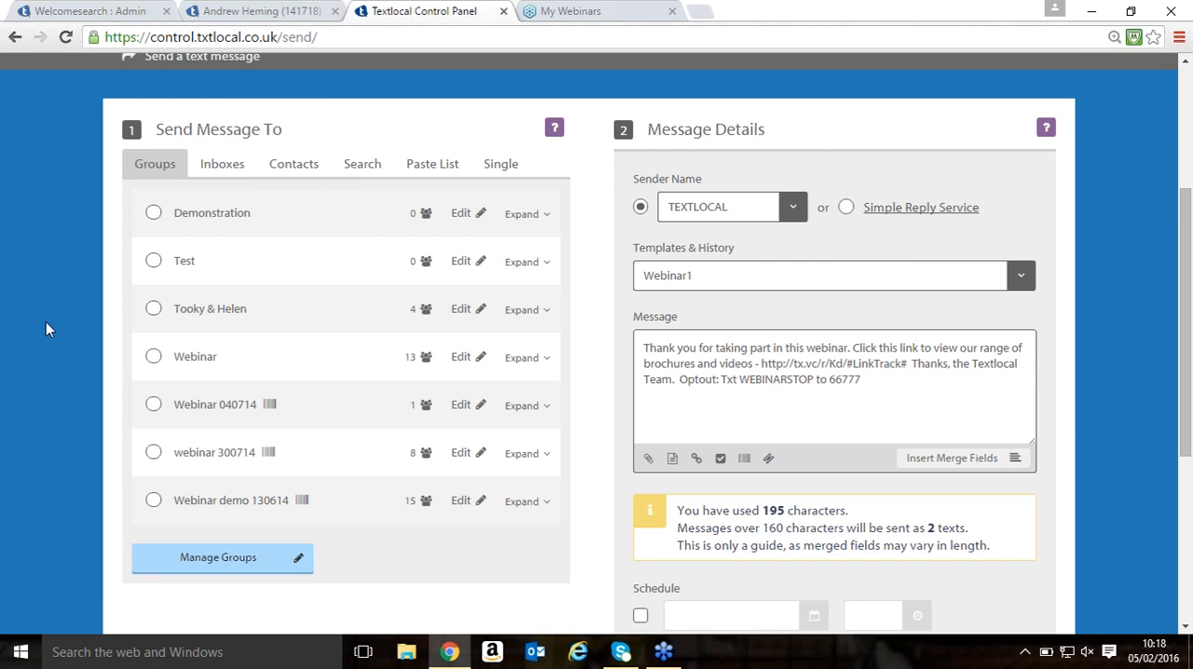
- Select the Webinar group as the recipient and review the message's schedule and opt-out settings
{"action": "left_click", "coordinate": [286, 377]}
{"action": "scroll", "coordinate": [853, 408], "scroll_direction": "down", "scroll_amount": 1}
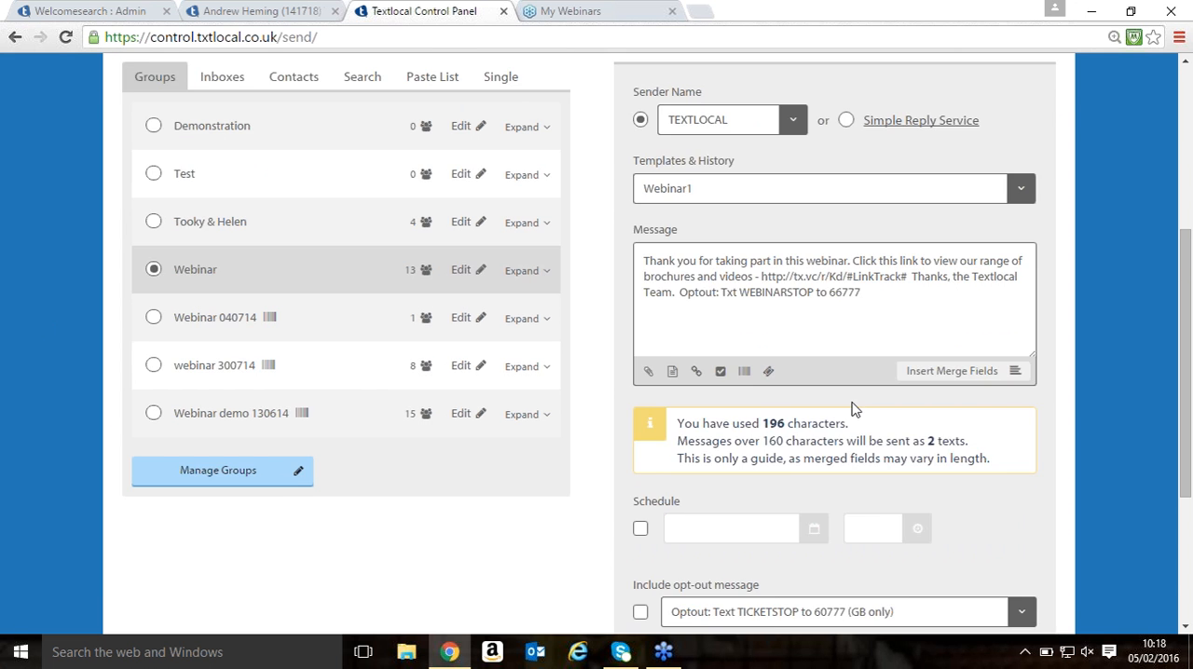
{"action": "scroll", "coordinate": [853, 408], "scroll_direction": "down", "scroll_amount": 1}
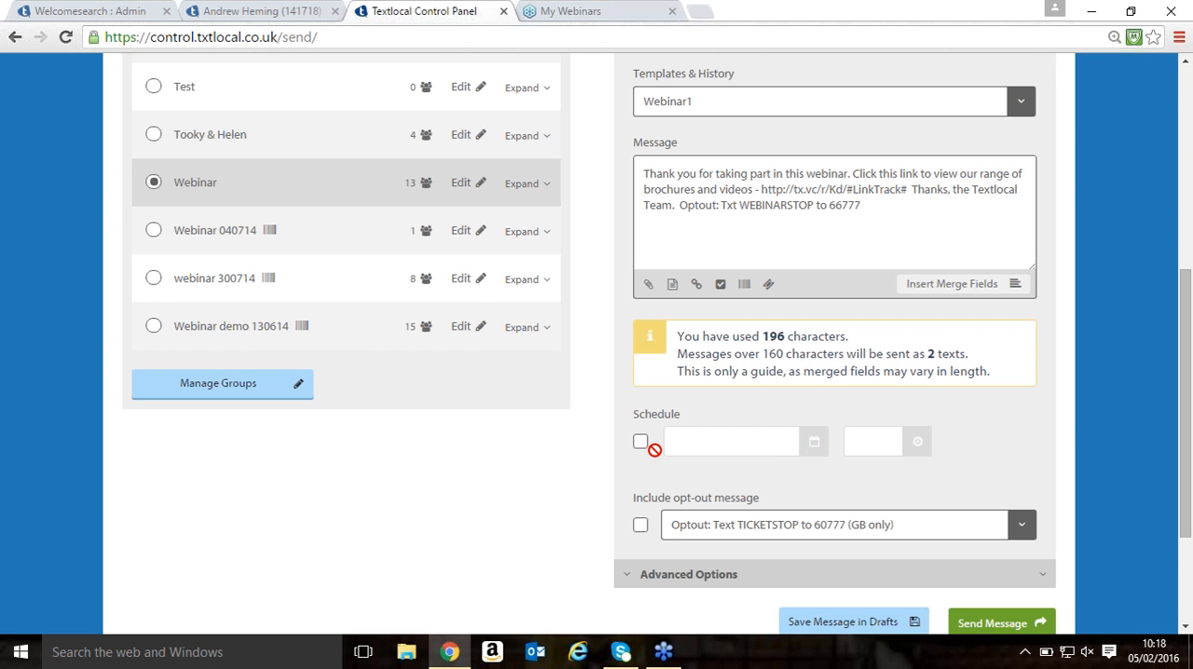
{"action": "scroll", "coordinate": [640, 527], "scroll_direction": "up", "scroll_amount": 1}
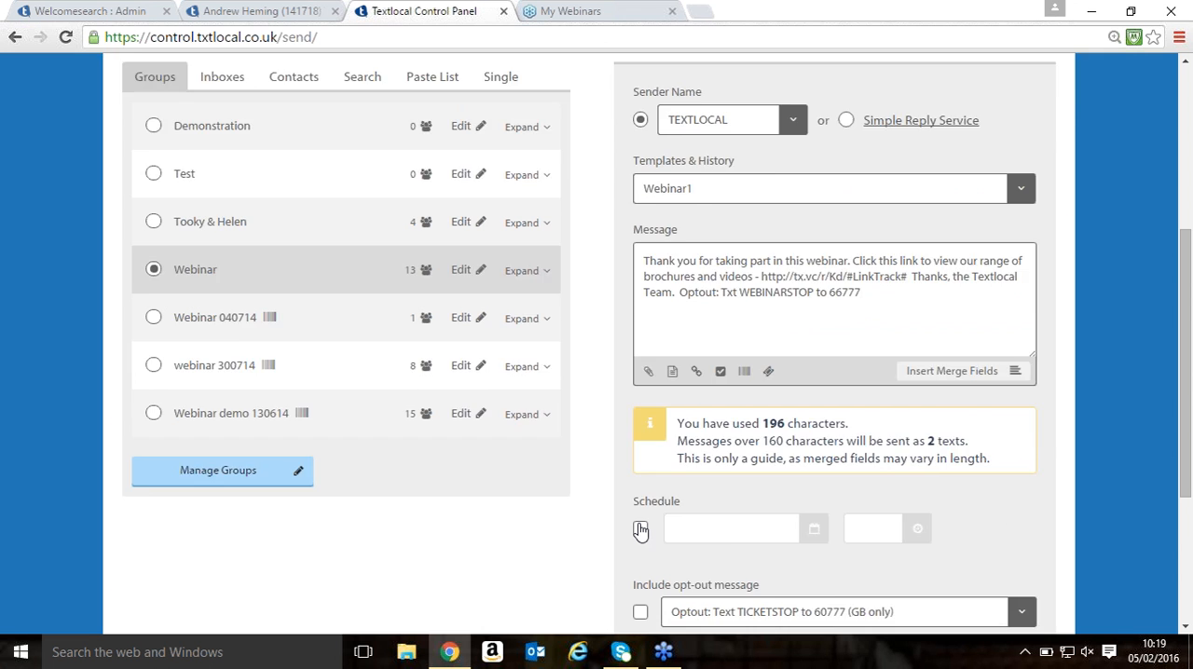
- View the contact management options to locate the Opt-Outs list
{"action": "scroll", "coordinate": [640, 531], "scroll_direction": "up", "scroll_amount": 1}
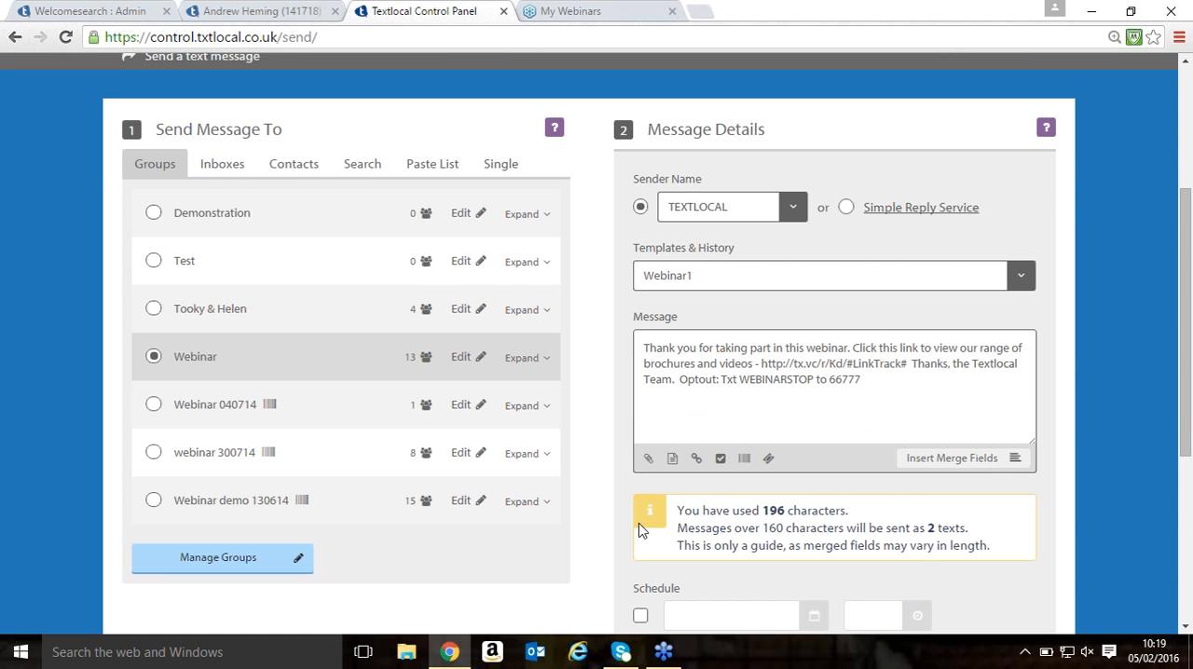
{"action": "scroll", "coordinate": [638, 523], "scroll_direction": "up", "scroll_amount": 1}
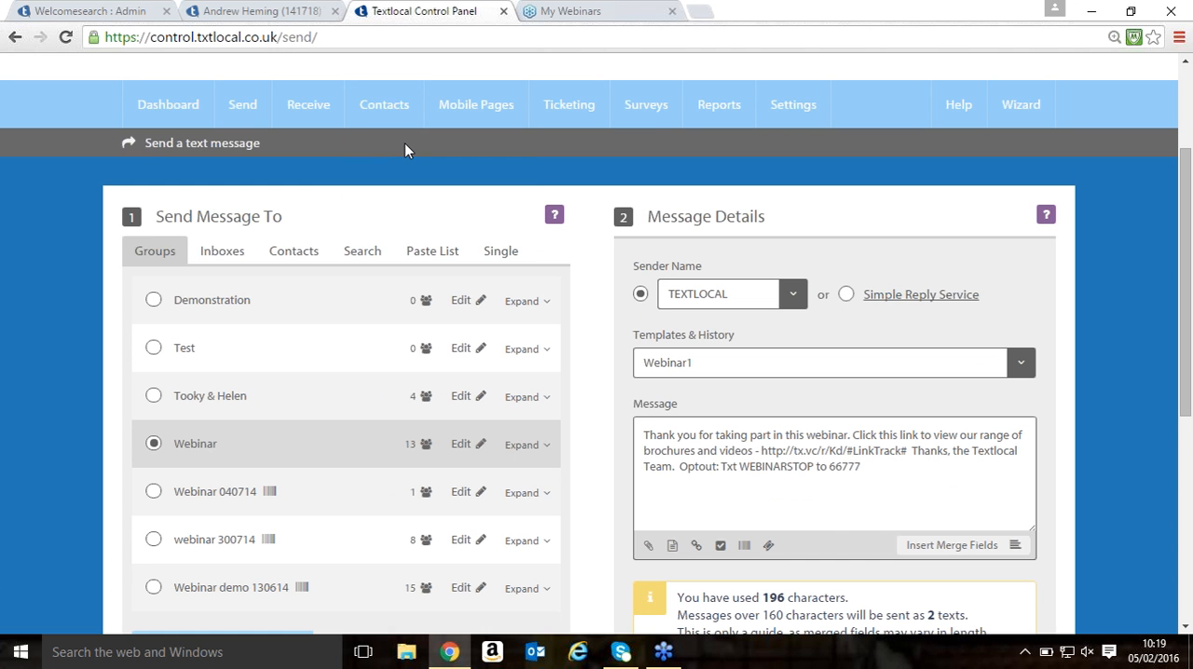
{"action": "mouse_move", "coordinate": [391, 110]}
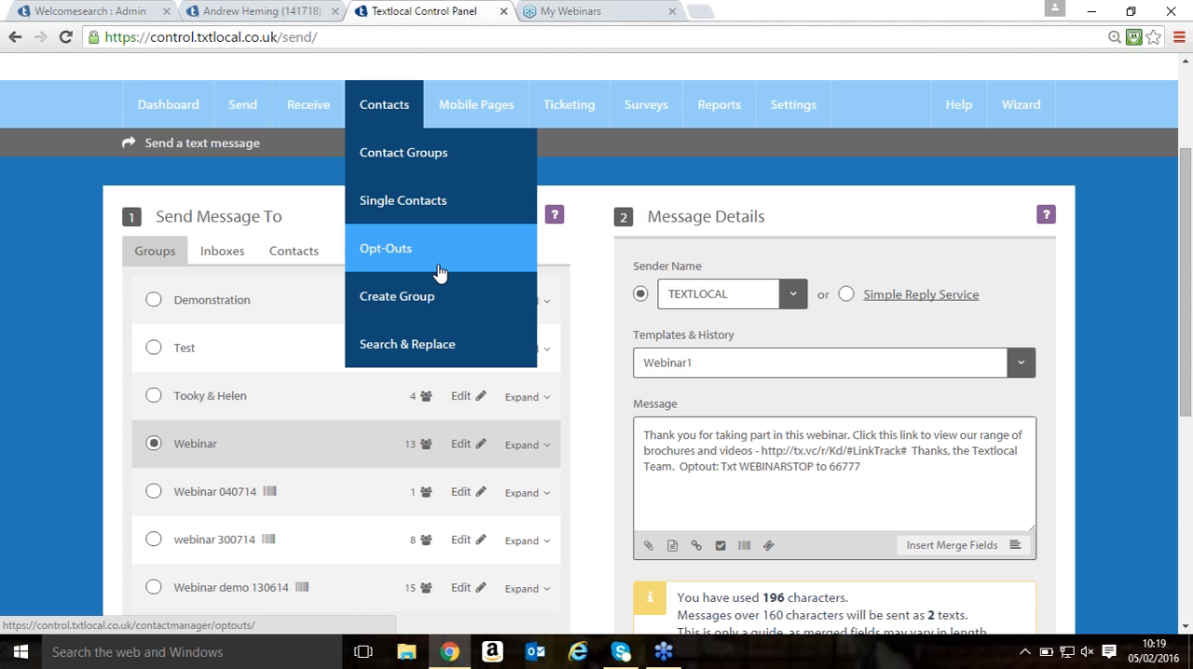
- Send the message immediately to the Webinar group from TEXTLOCAL, confirming the send
{"action": "scroll", "coordinate": [1059, 352], "scroll_direction": "down", "scroll_amount": 3}
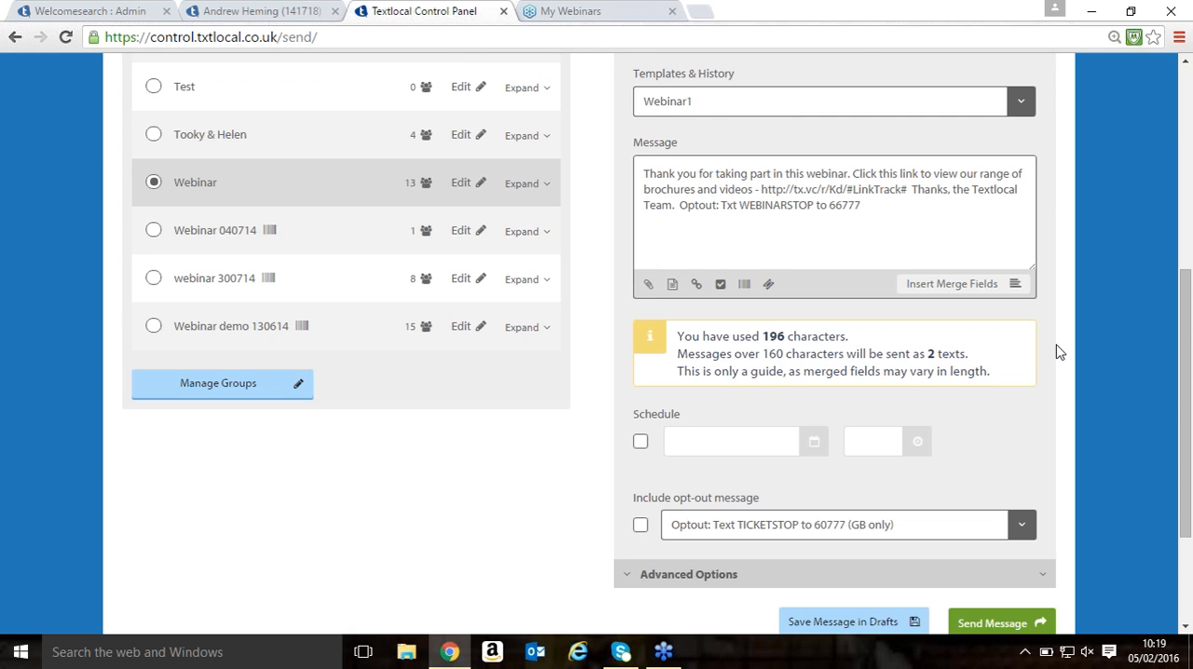
{"action": "scroll", "coordinate": [1059, 351], "scroll_direction": "down", "scroll_amount": 1}
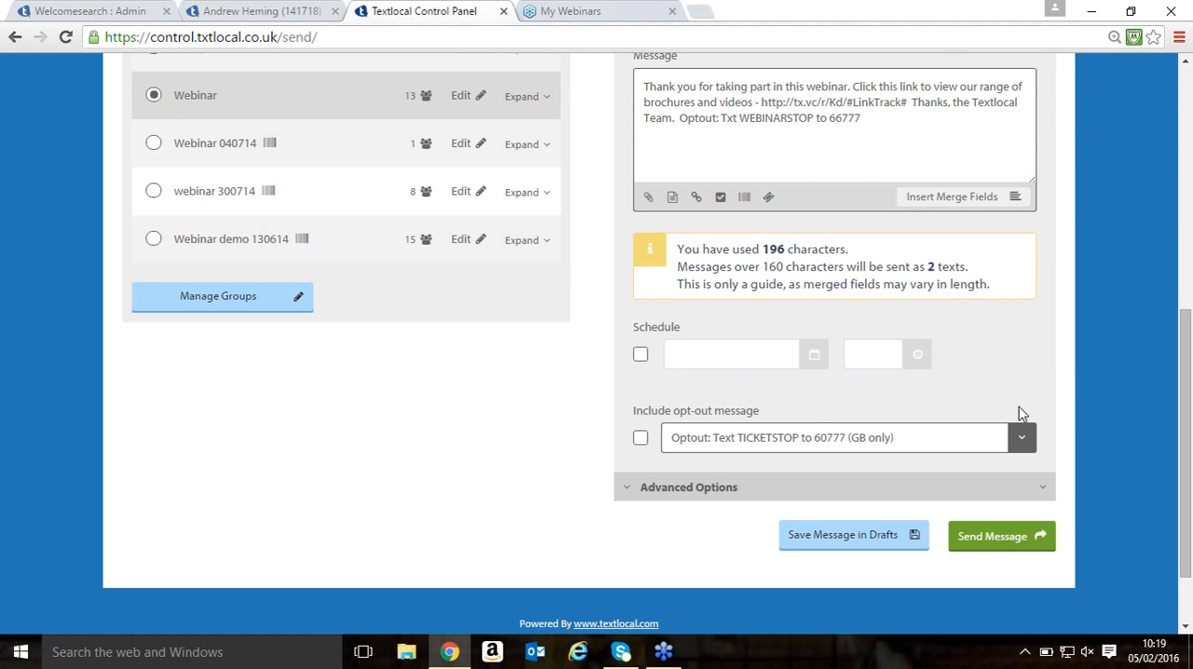
{"action": "left_click", "coordinate": [1003, 533]}
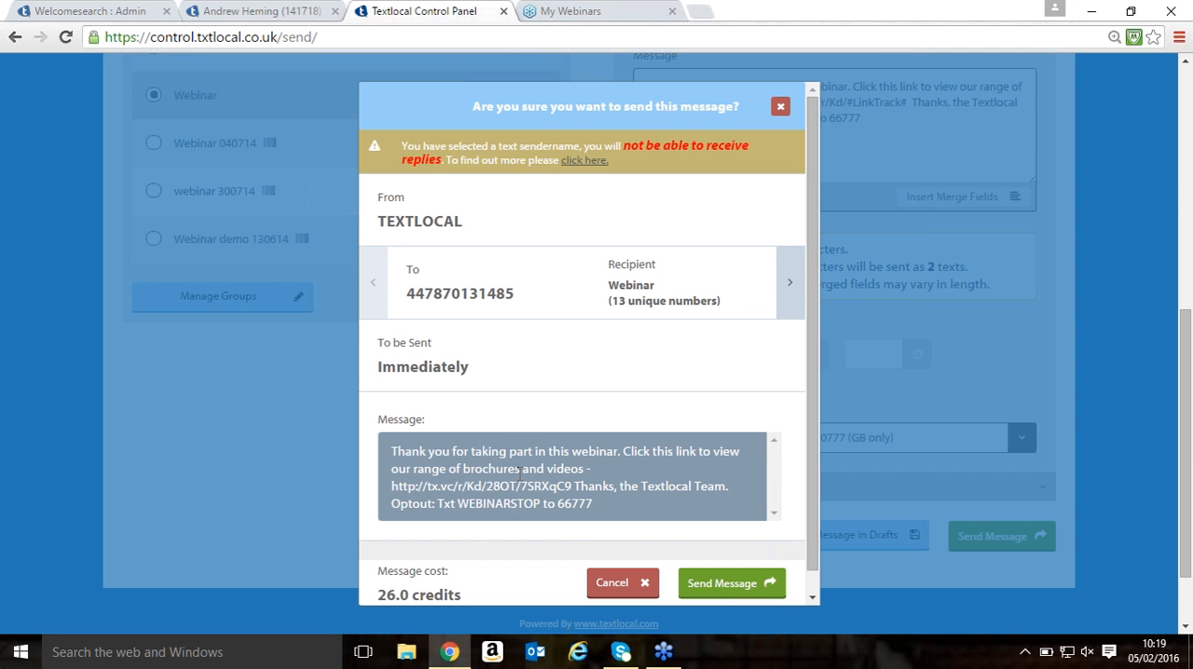
{"action": "left_click", "coordinate": [706, 576]}
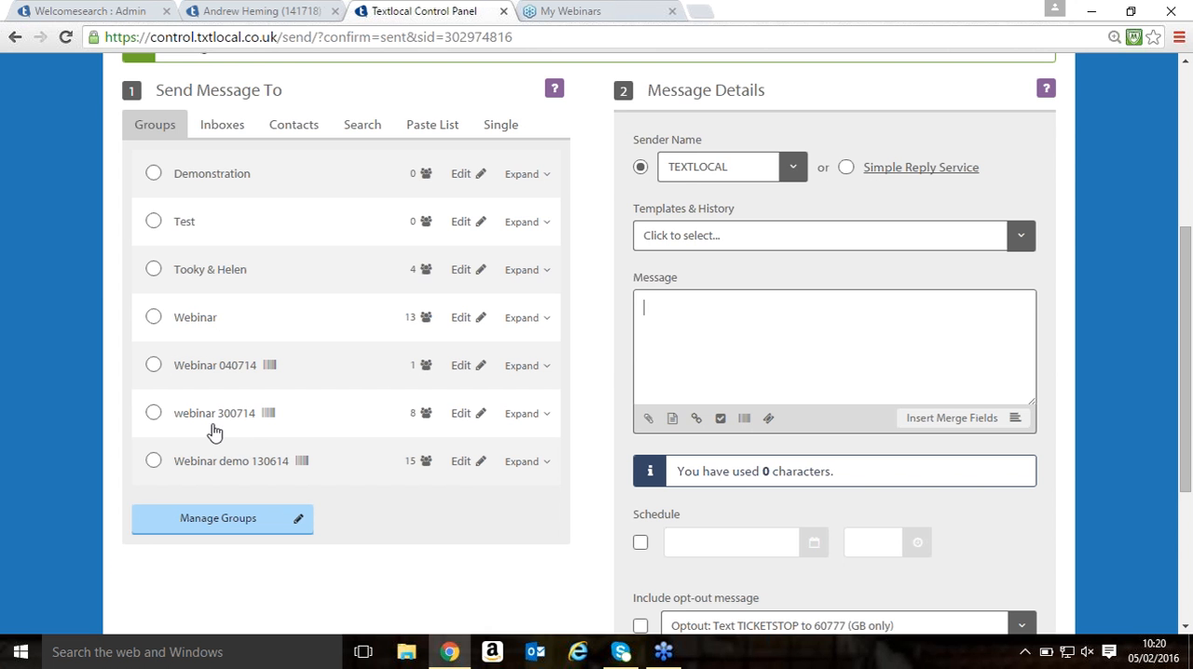
- Open the SMS group message history from the full list of reports and examine the sent messages
{"action": "scroll", "coordinate": [489, 427], "scroll_direction": "up", "scroll_amount": 1}
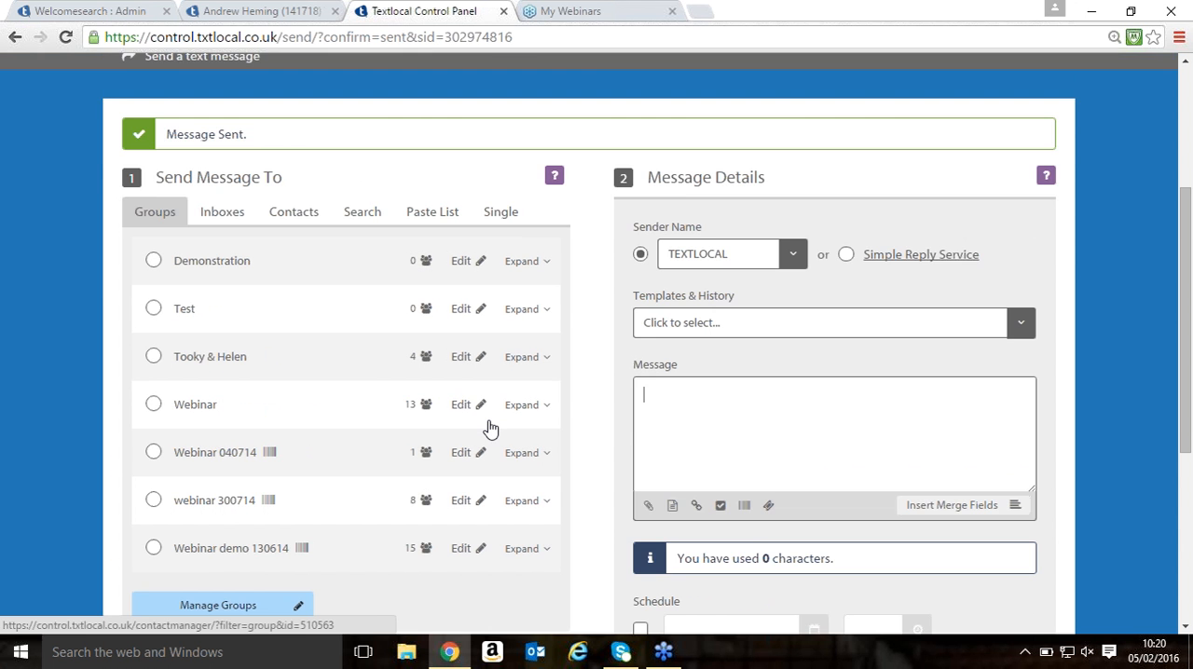
{"action": "scroll", "coordinate": [488, 427], "scroll_direction": "up", "scroll_amount": 2}
{"action": "mouse_move", "coordinate": [713, 197]}
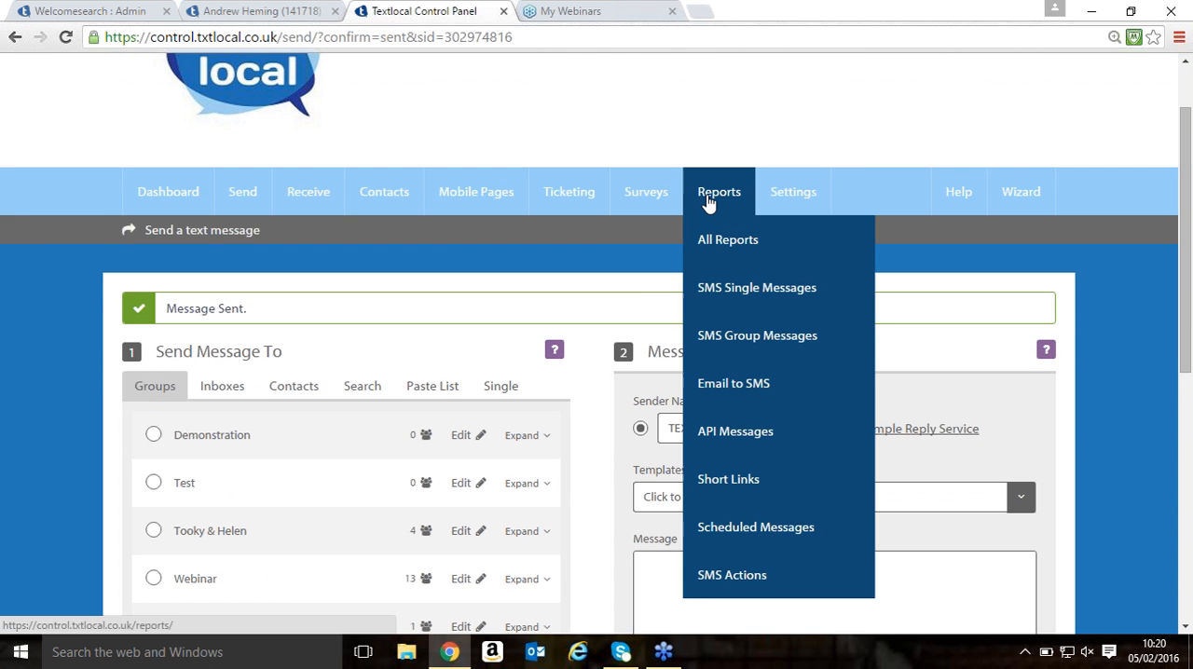
{"action": "left_click", "coordinate": [723, 240]}
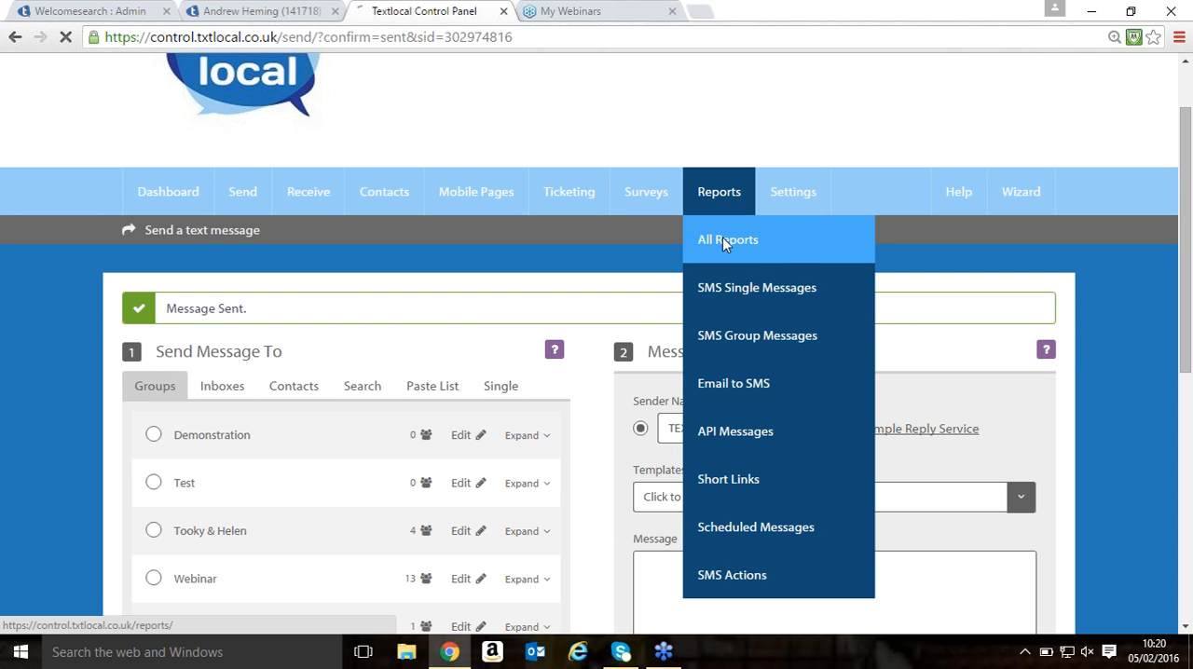
{"action": "scroll", "coordinate": [634, 240], "scroll_direction": "down", "scroll_amount": 3}
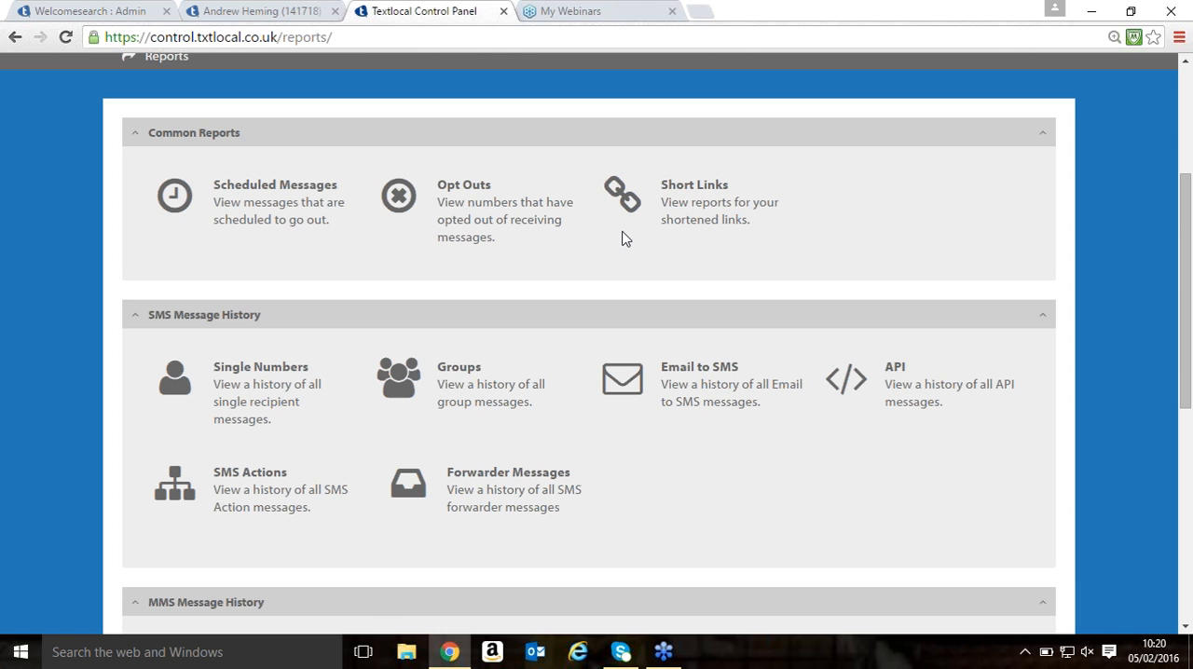
{"action": "left_click", "coordinate": [459, 371]}
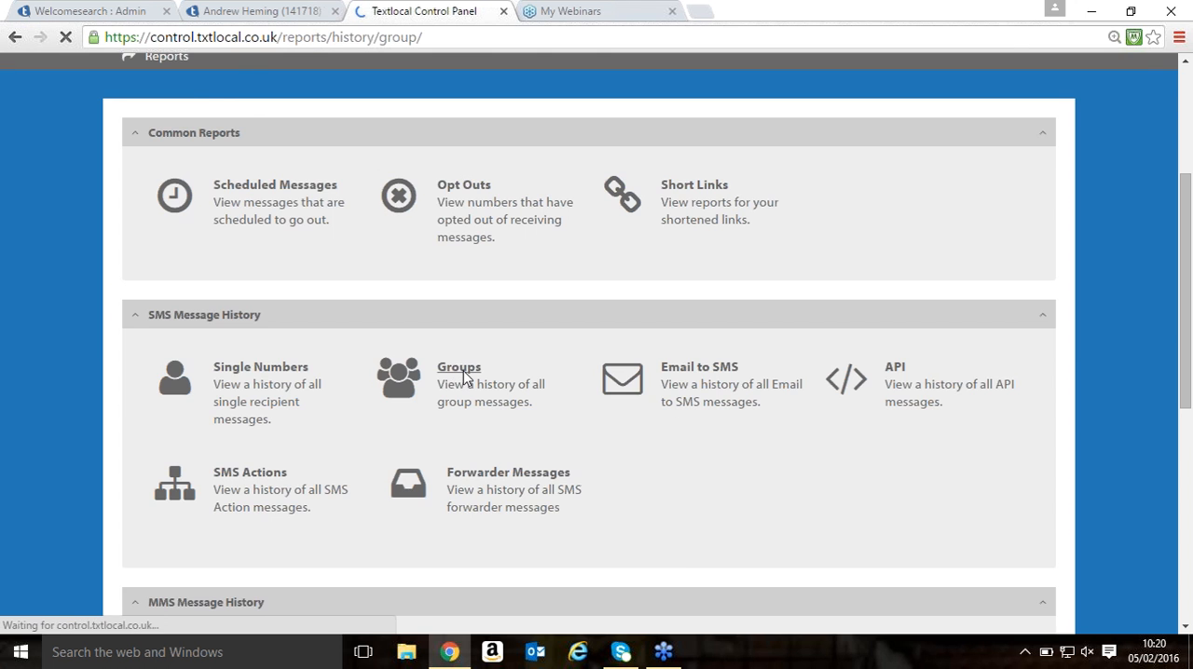
{"action": "scroll", "coordinate": [466, 378], "scroll_direction": "down", "scroll_amount": 1}
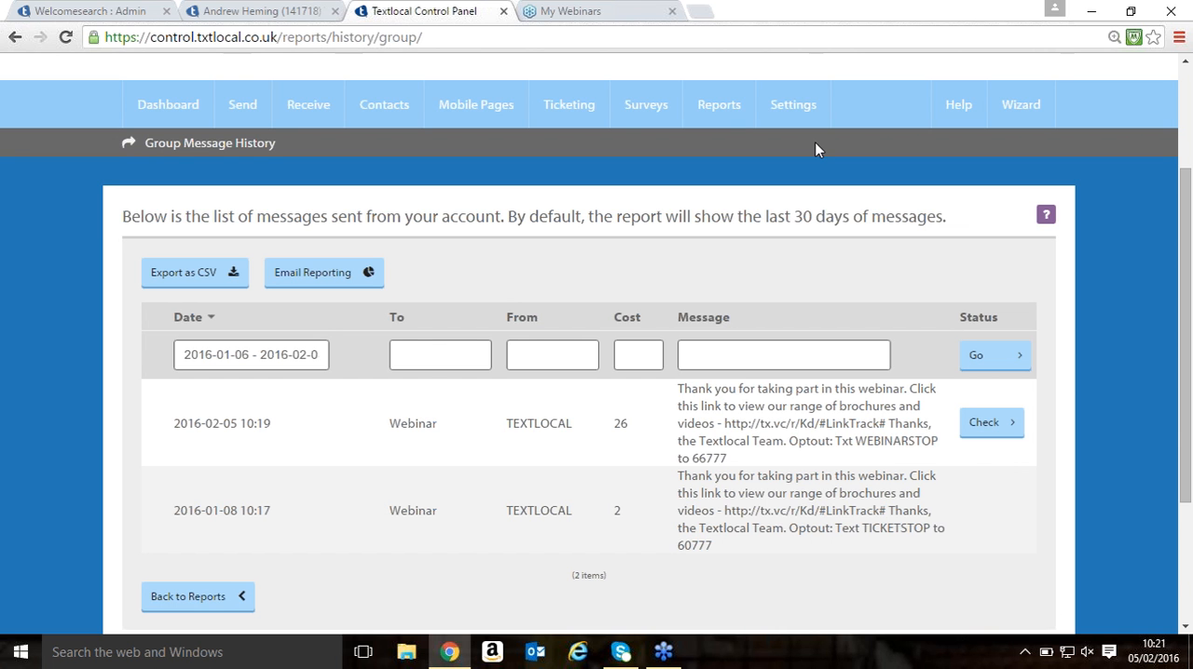
- Open the Short Links report and examine the number of clicks for each link
{"action": "mouse_move", "coordinate": [701, 110]}
{"action": "left_click", "coordinate": [722, 155]}
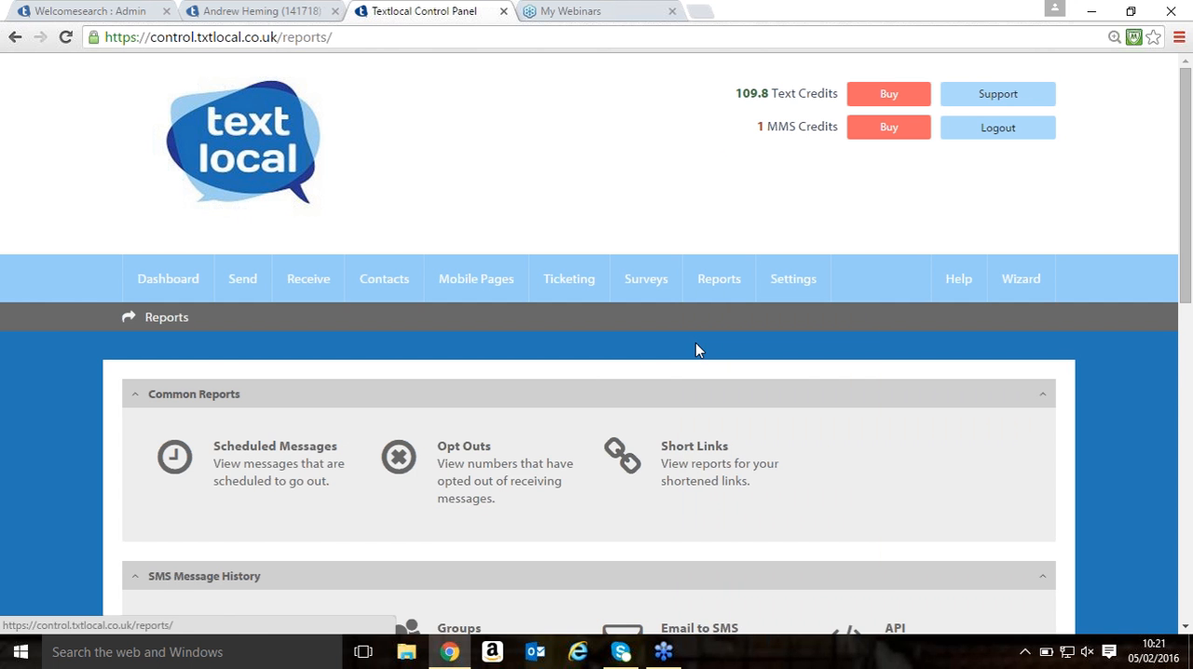
{"action": "left_click", "coordinate": [688, 450]}
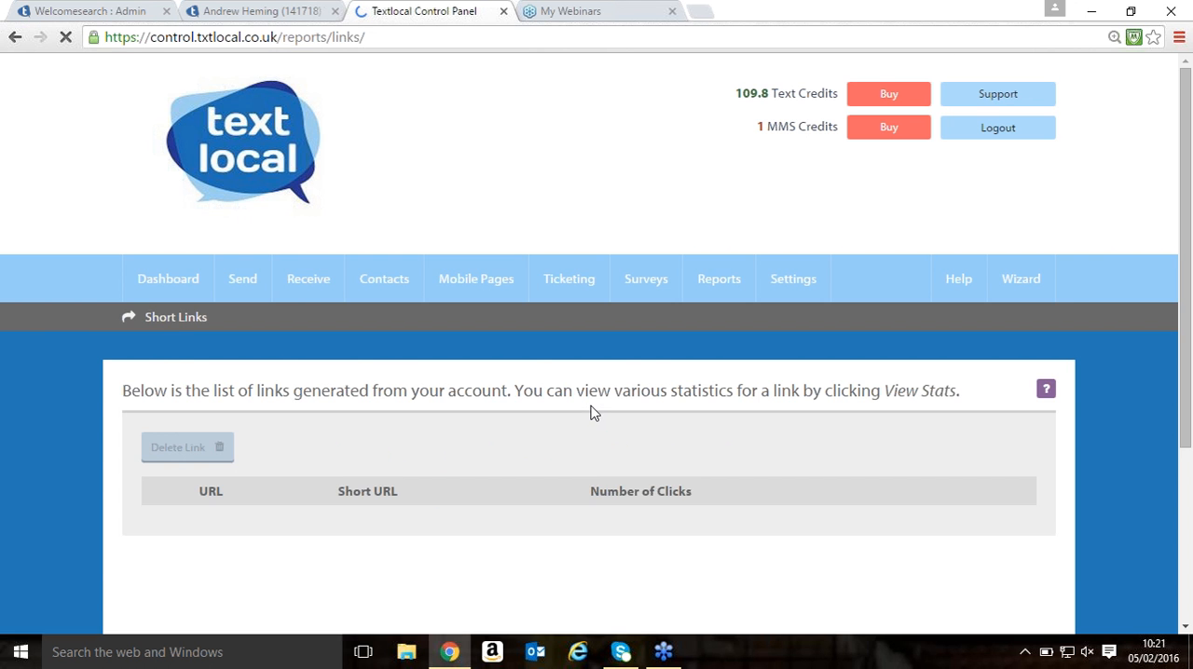
{"action": "scroll", "coordinate": [536, 369], "scroll_direction": "down", "scroll_amount": 4}
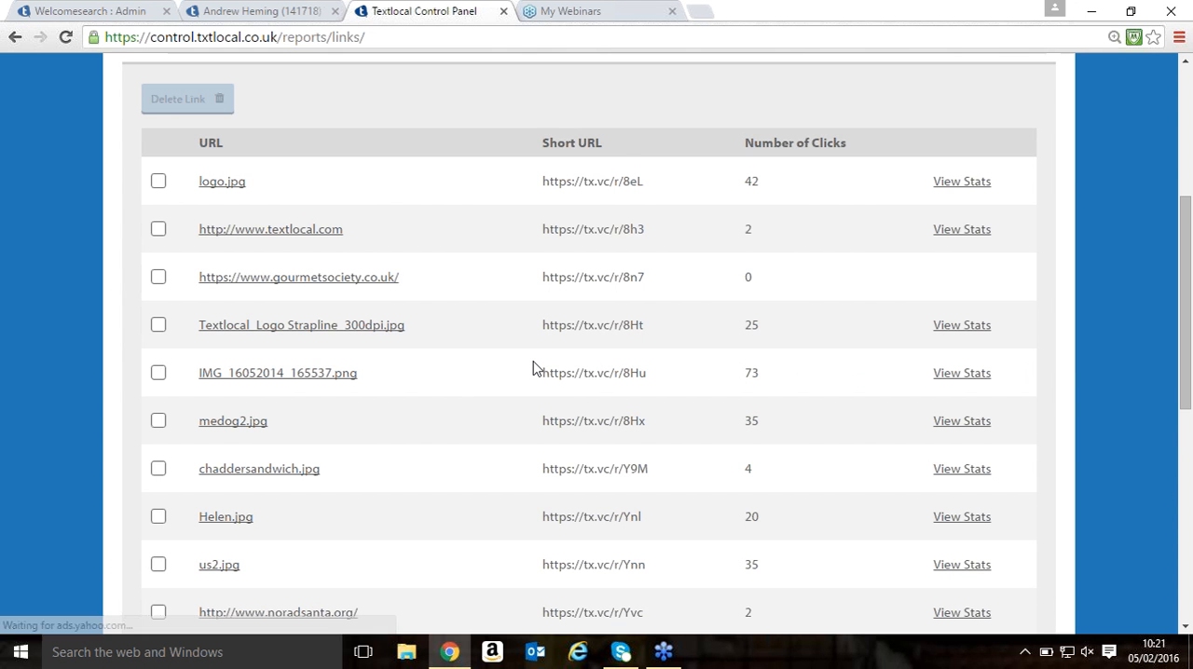
{"action": "scroll", "coordinate": [536, 363], "scroll_direction": "down", "scroll_amount": 1}
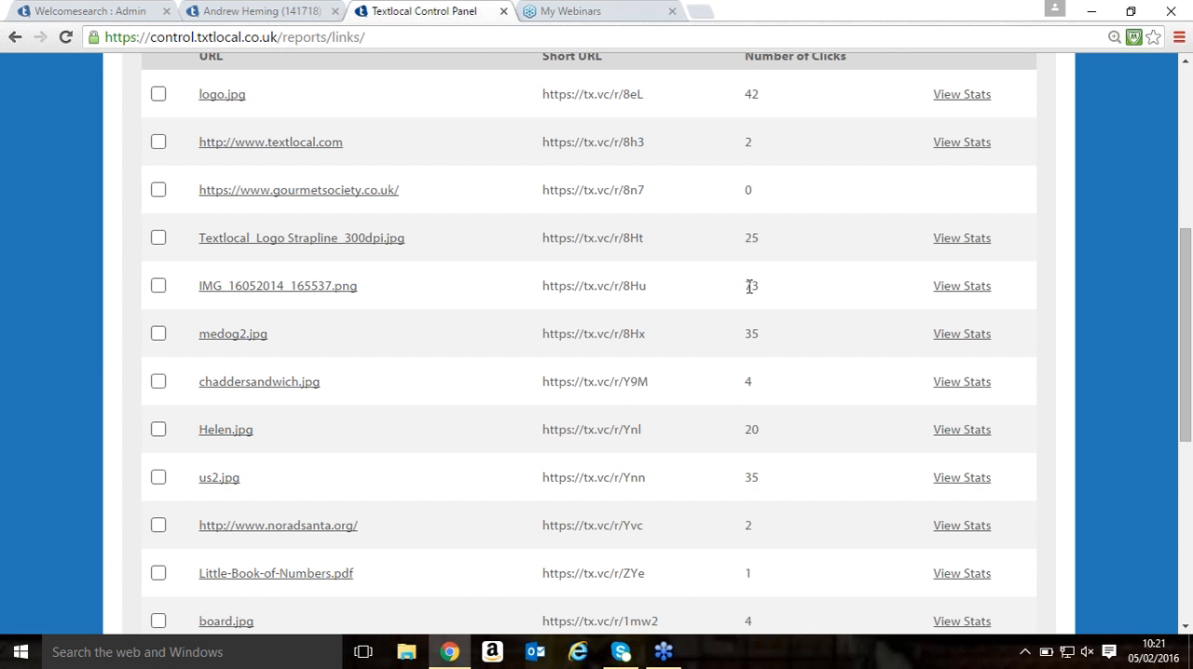
- Open the link statistics for IMG_16052014_165537.png and examine the clicks-over-time graph, screen resolutions and mobile devices charts
{"action": "left_click", "coordinate": [954, 285]}
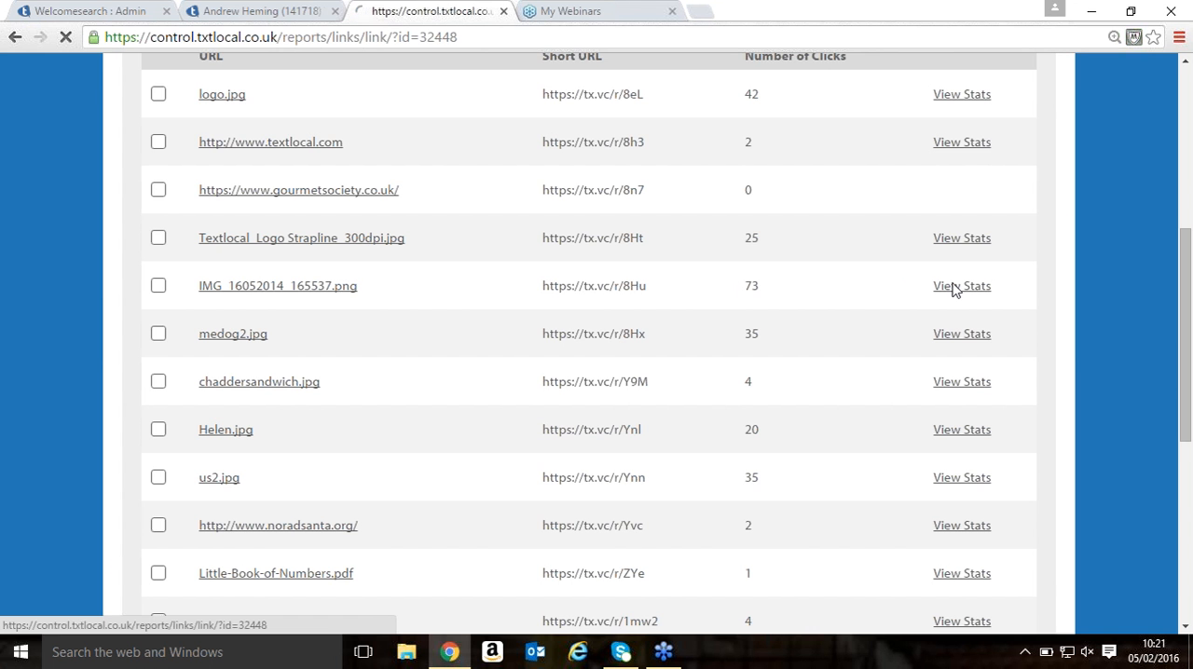
{"action": "scroll", "coordinate": [780, 385], "scroll_direction": "down", "scroll_amount": 2}
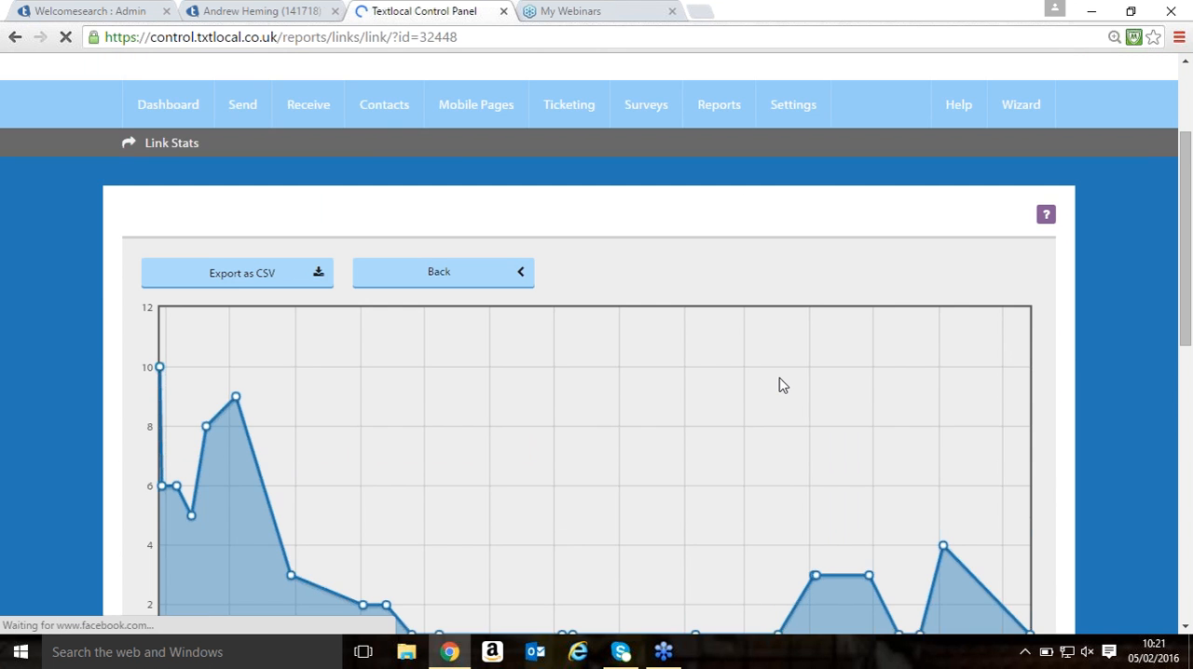
{"action": "scroll", "coordinate": [780, 386], "scroll_direction": "down", "scroll_amount": 2}
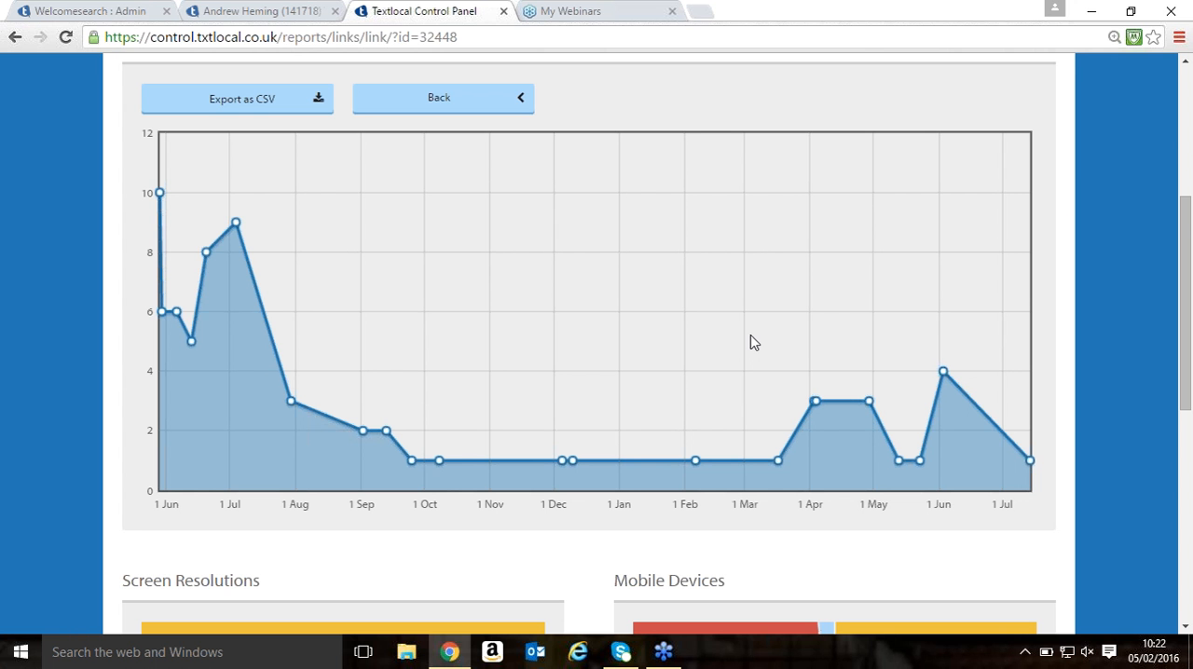
{"action": "scroll", "coordinate": [695, 248], "scroll_direction": "down", "scroll_amount": 4}
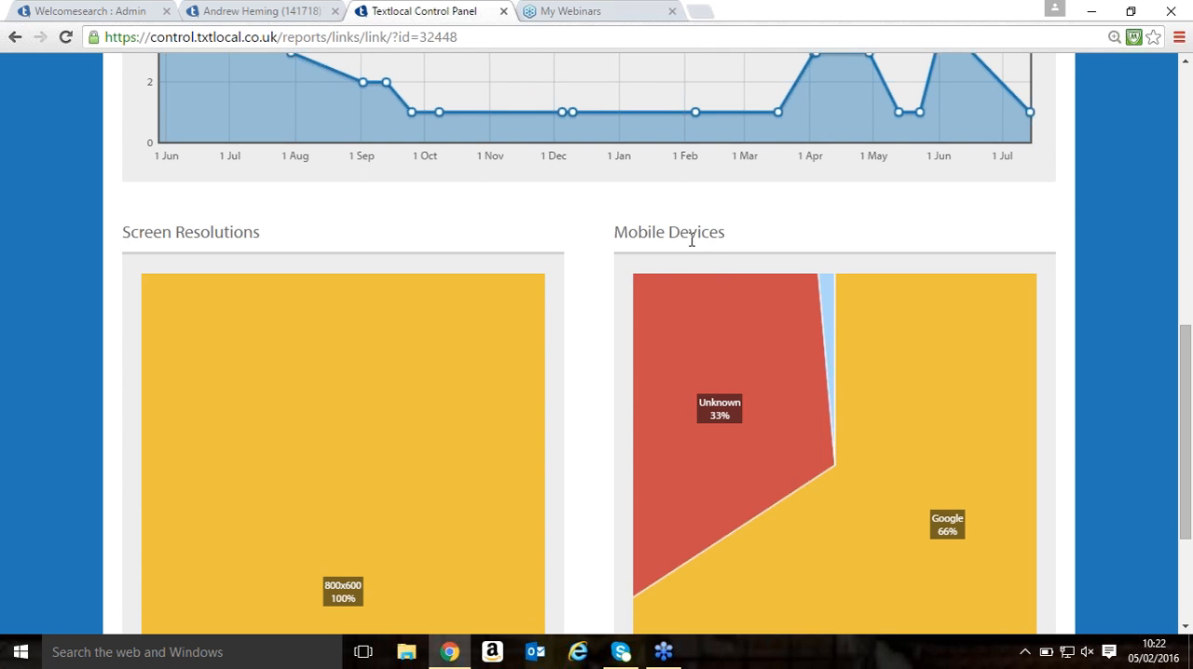
{"action": "scroll", "coordinate": [730, 269], "scroll_direction": "down", "scroll_amount": 1}
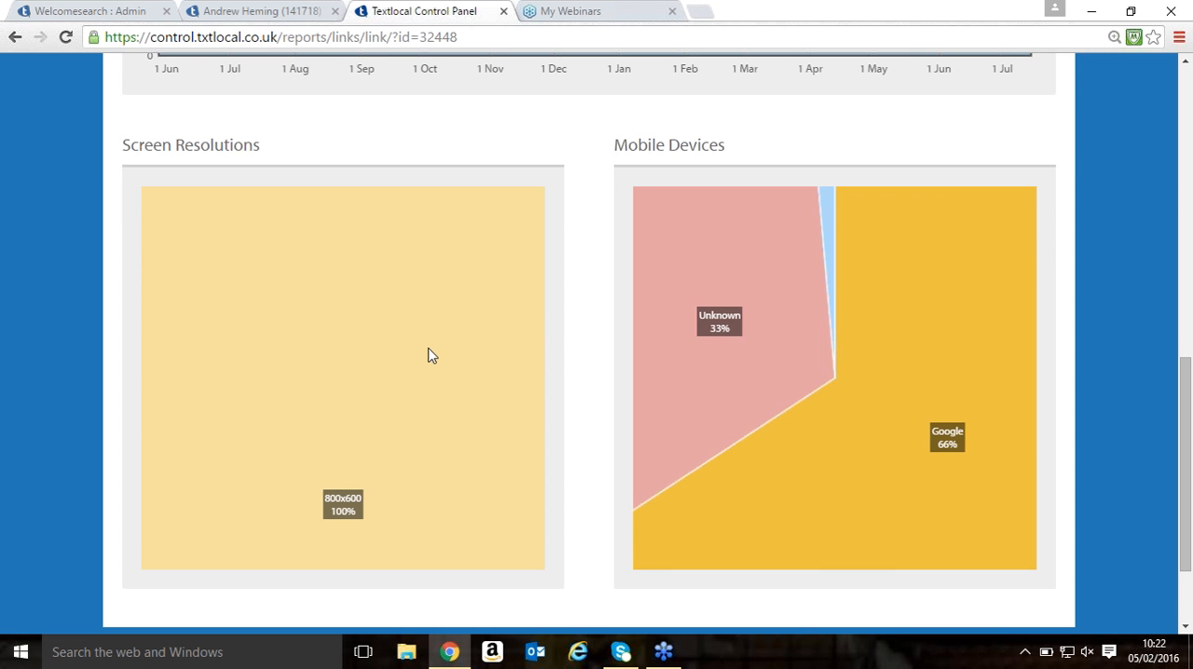
{"action": "scroll", "coordinate": [431, 356], "scroll_direction": "up", "scroll_amount": 1}
{"action": "scroll", "coordinate": [410, 349], "scroll_direction": "up", "scroll_amount": 6}
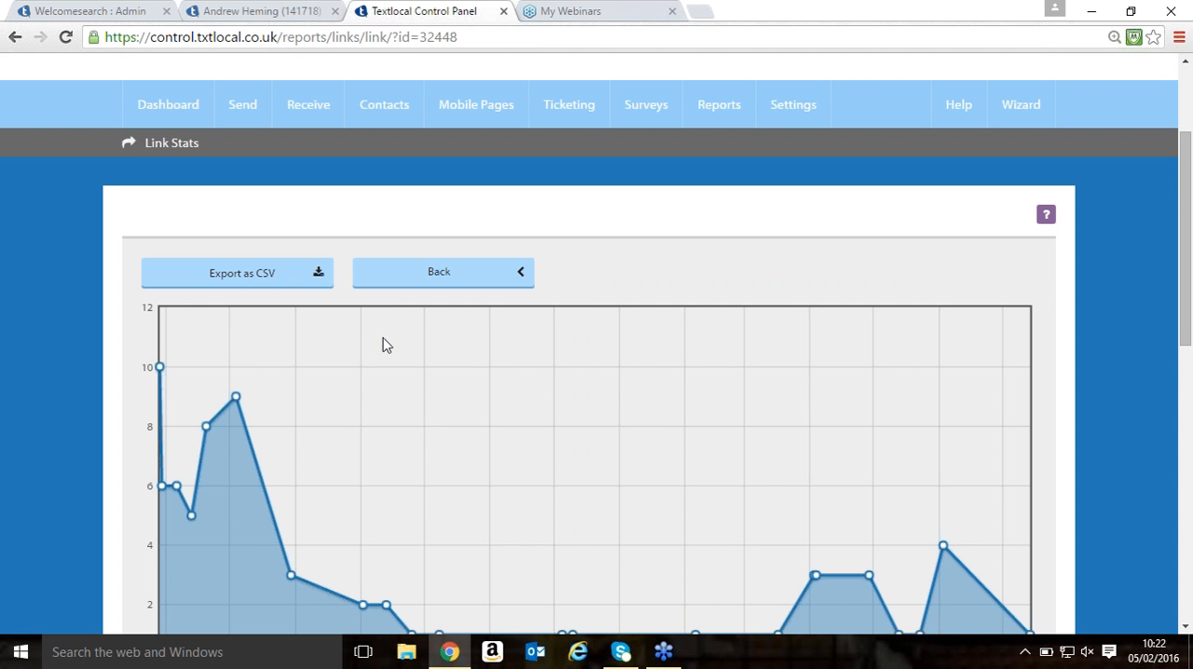